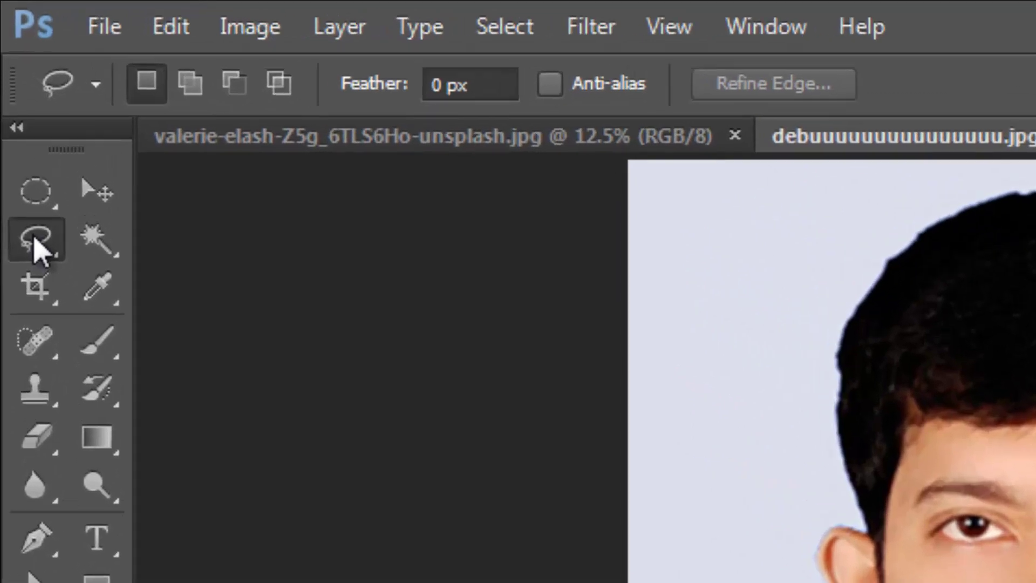
- Show the lasso tool flyout listing Lasso, Polygonal Lasso and Magnetic Lasso
right_click(14, 98)
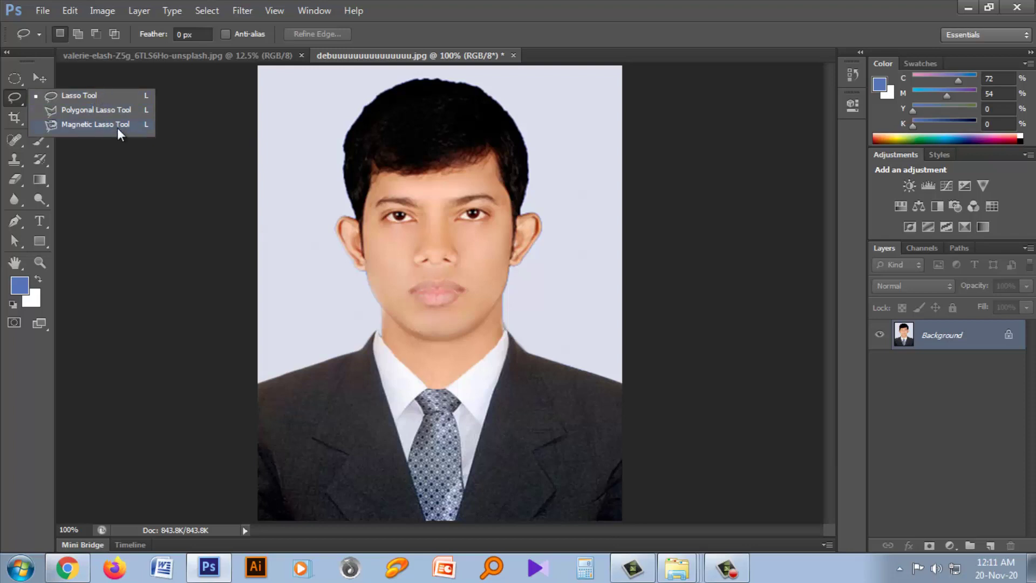
- Draw a freehand Lasso outline along the shoulders, jaw and ear to the right edge, then check it zoomed out
left_click(88, 94)
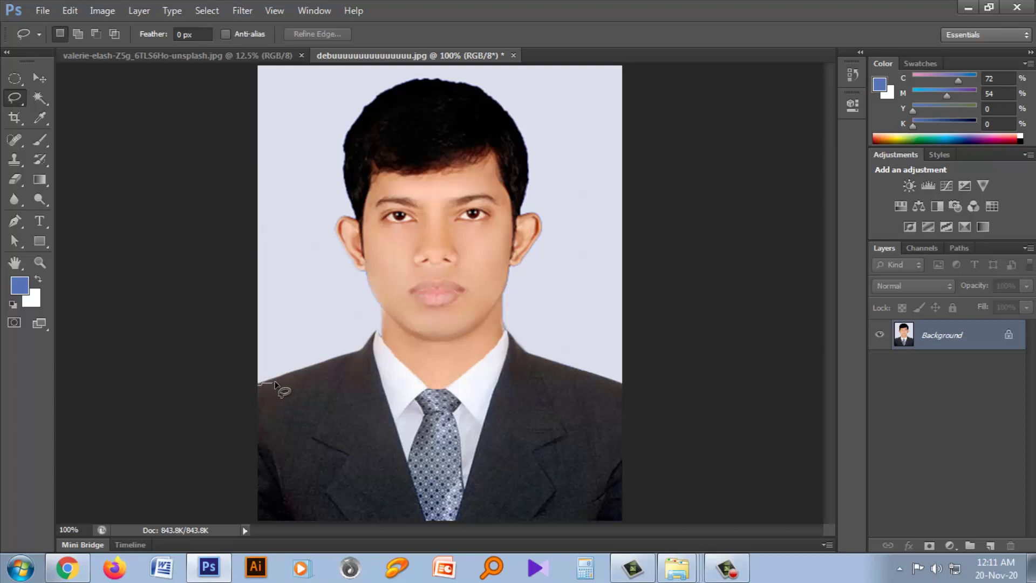
left_click_drag(275, 382, 366, 346)
mouse_move(377, 290)
left_mouse_down()
mouse_move(335, 236)
mouse_move(524, 158)
mouse_move(535, 206)
left_mouse_up()
mouse_move(521, 287)
left_mouse_down()
mouse_move(697, 175)
mouse_move(457, 61)
mouse_move(208, 104)
mouse_move(247, 370)
mouse_move(259, 384)
left_mouse_up()
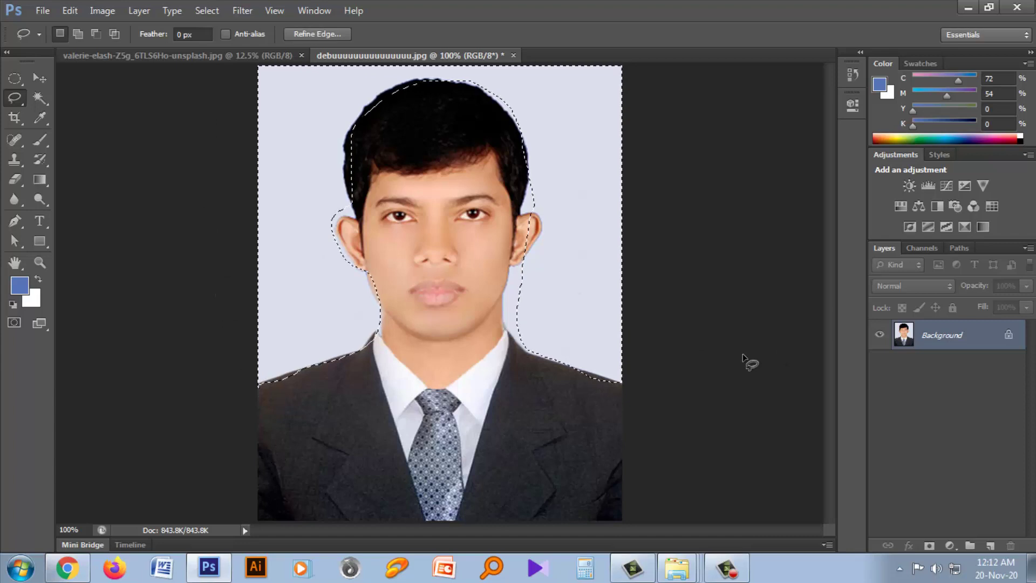
key("ctrl+minus")
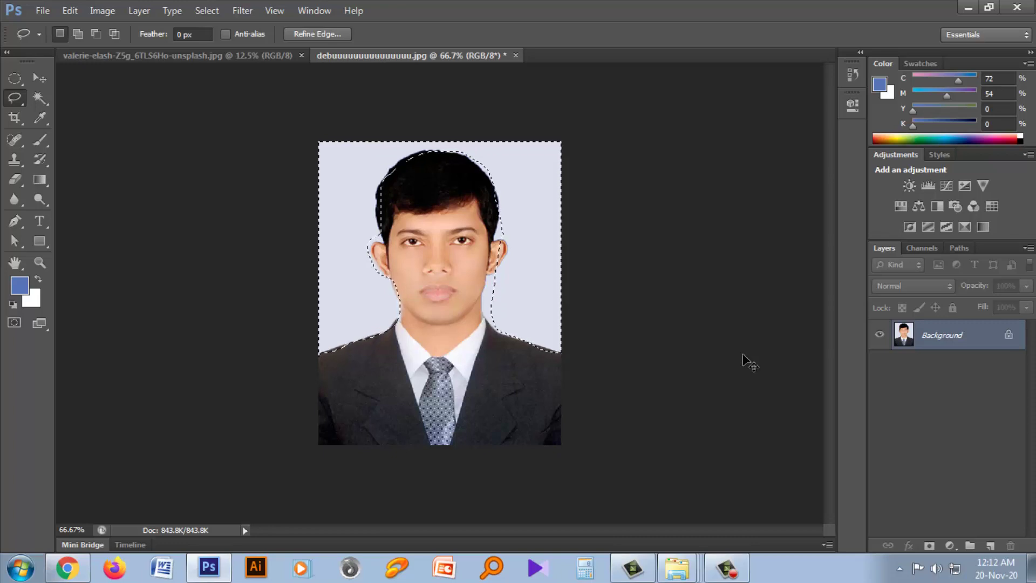
key("ctrl+plus")
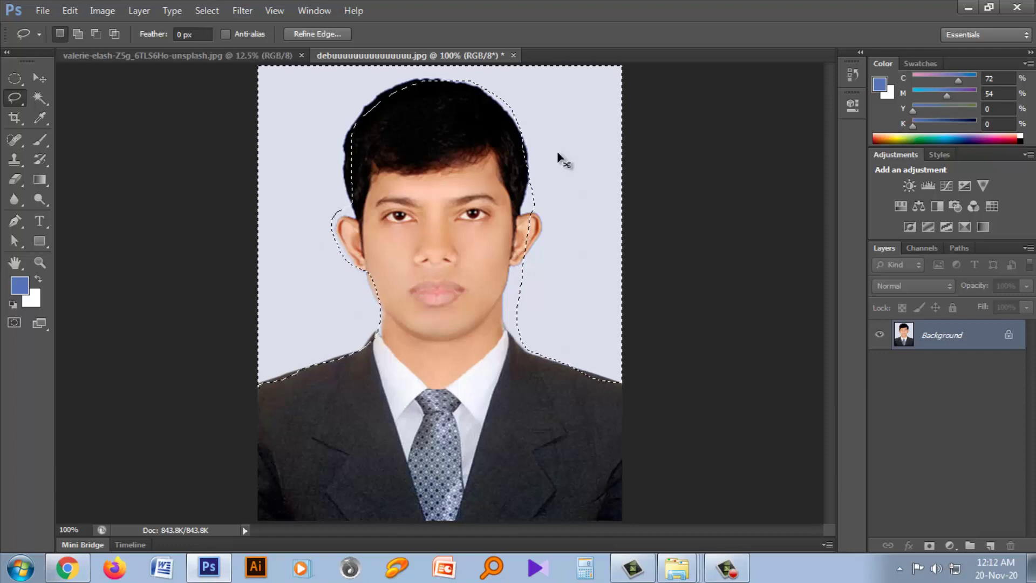
- Draw and discard practice freehand loops in the top-right background and over the head, then deselect
left_click(592, 186)
mouse_move(591, 99)
left_mouse_down()
mouse_move(597, 127)
mouse_move(587, 95)
left_mouse_up()
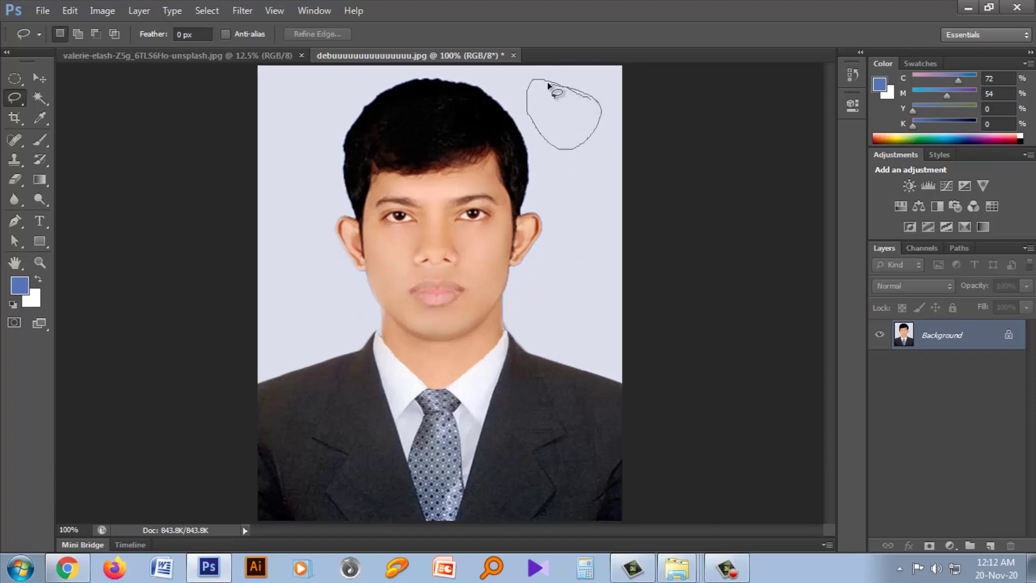
left_click_drag(524, 86, 523, 86)
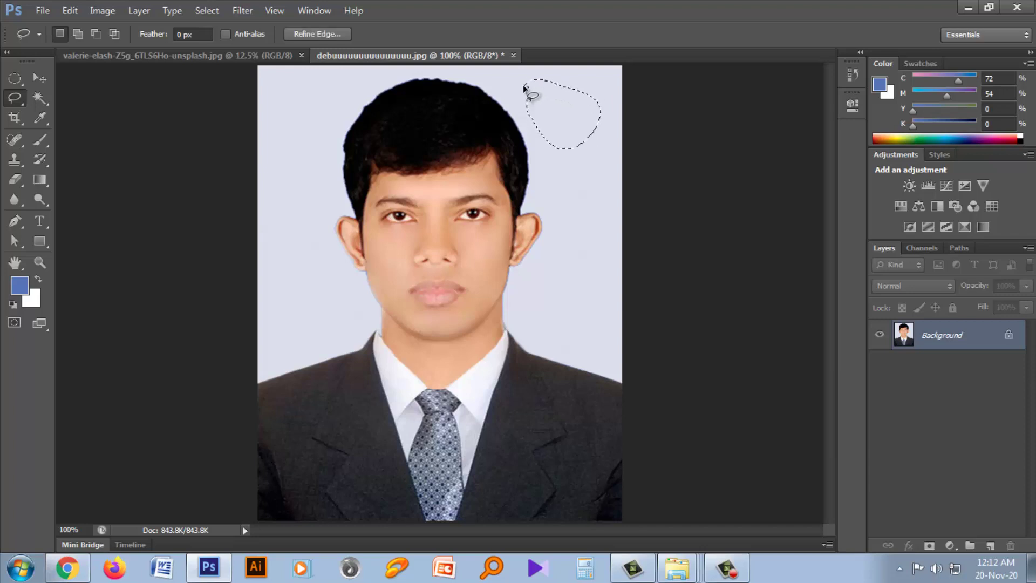
left_click(523, 86)
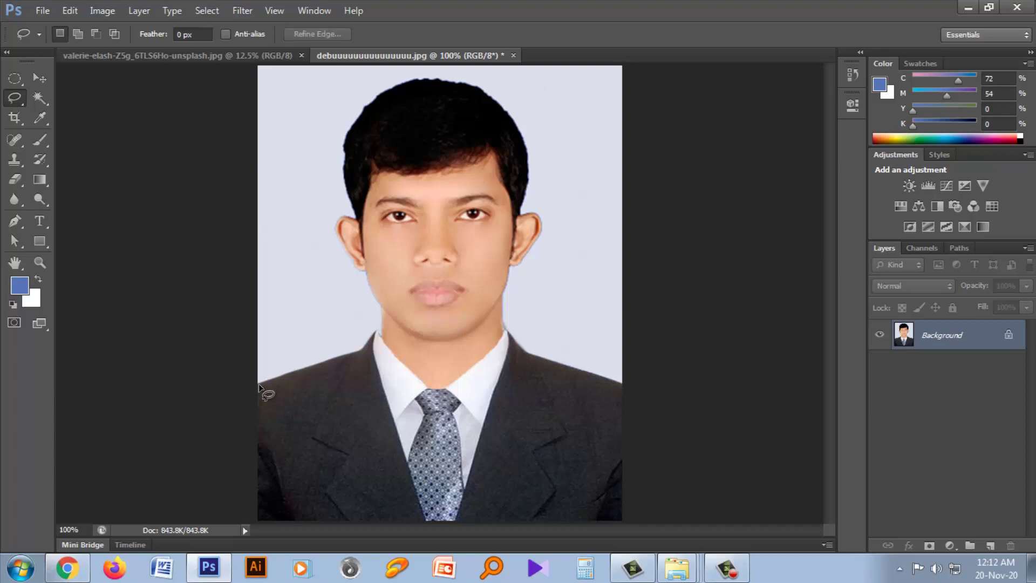
mouse_move(258, 385)
left_mouse_down()
mouse_move(365, 287)
mouse_move(338, 198)
left_mouse_up()
mouse_move(343, 132)
left_mouse_down()
mouse_move(424, 84)
mouse_move(462, 79)
mouse_move(510, 110)
mouse_move(527, 158)
left_mouse_up()
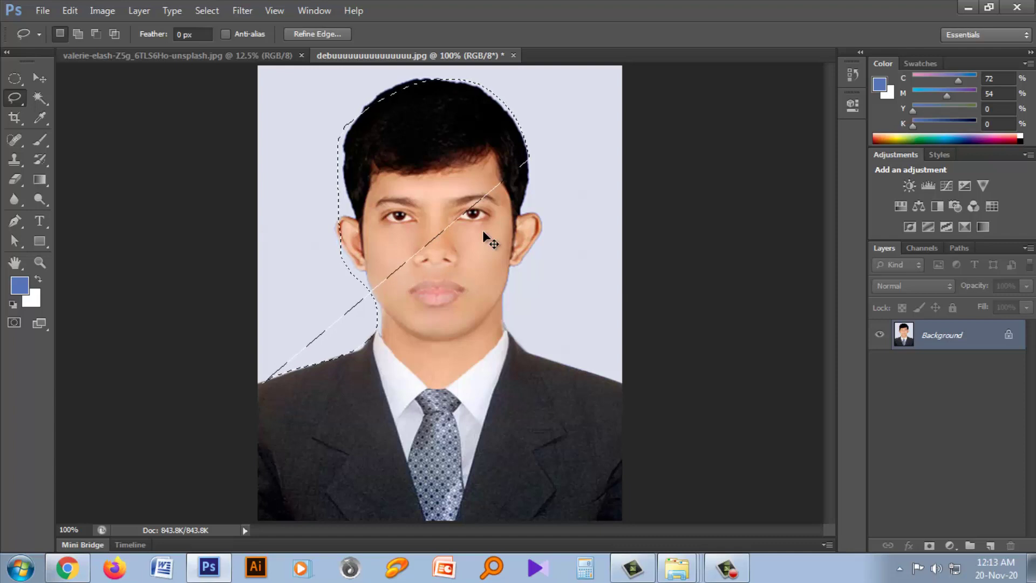
key("ctrl+d")
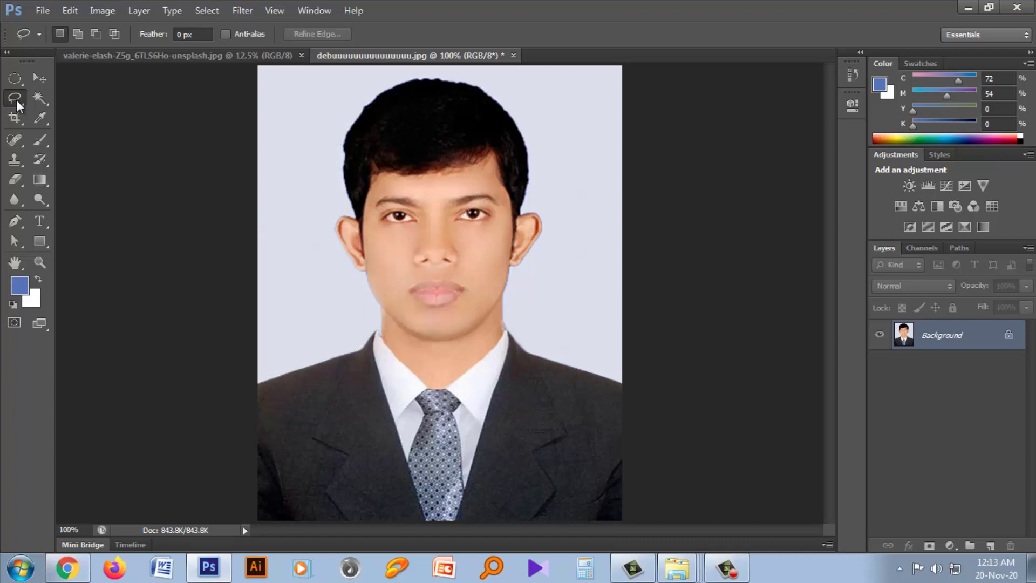
- Switch to the Polygonal Lasso Tool
right_click(16, 99)
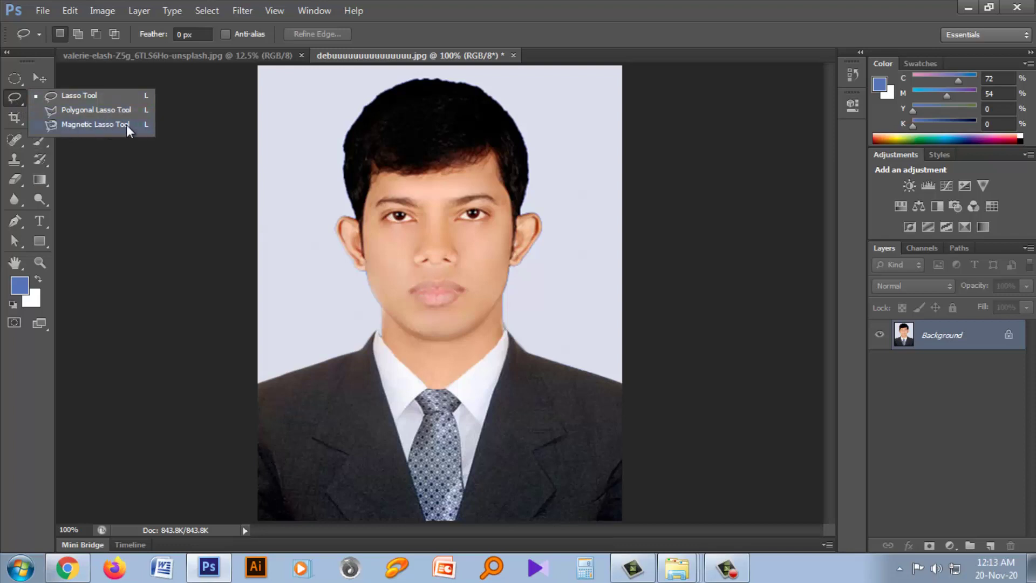
left_click(95, 110)
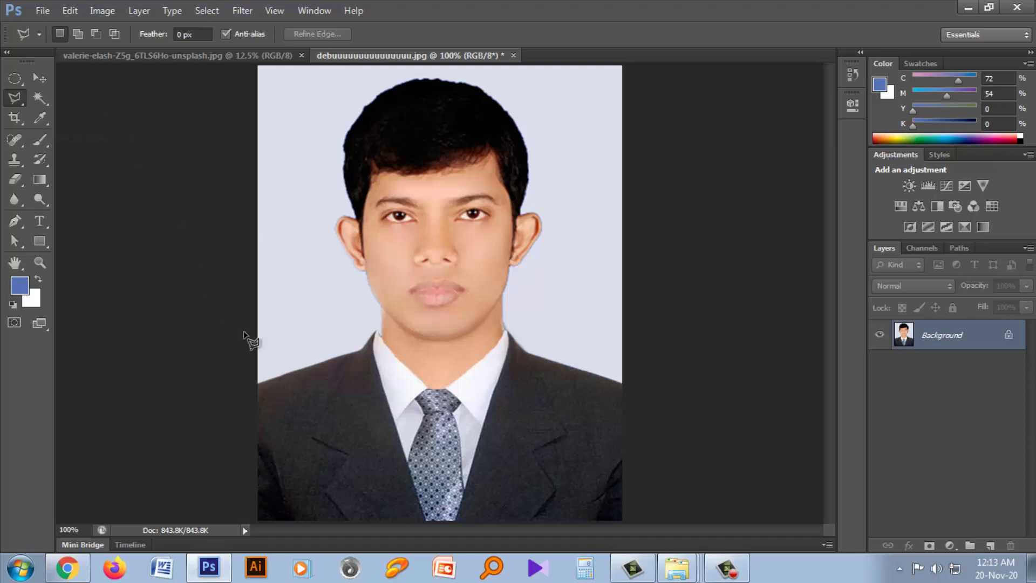
key("ctrl+plus")
key("ctrl+minus")
- Place straight-edged corners from the left image edge along the shoulder, neck, left ear and hair
left_click(258, 384)
left_click(365, 349)
left_click(377, 332)
left_click(383, 309)
left_click(364, 271)
left_click(352, 264)
left_click(335, 227)
left_click(336, 217)
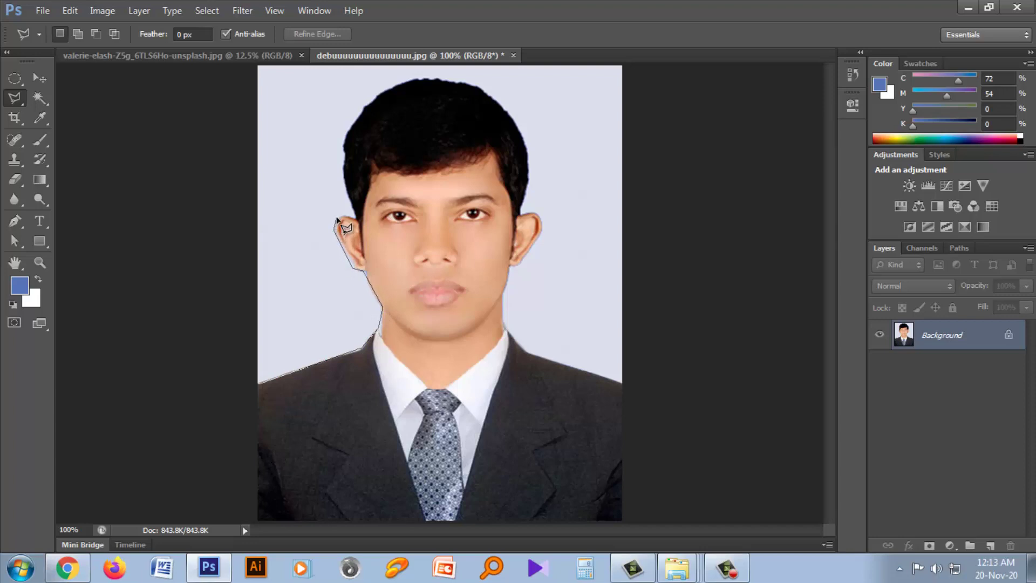
left_click(342, 179)
left_click(344, 144)
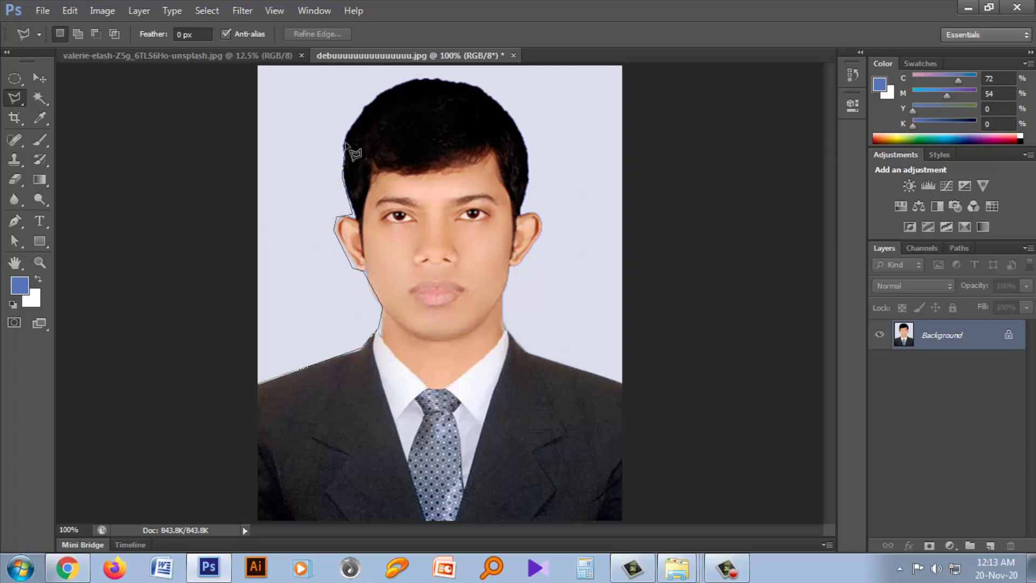
left_click(362, 108)
- Continue corners over the top of the hair, down the right ear and jaw to the right edge
left_click(408, 82)
left_click(456, 80)
left_click(484, 88)
left_click(526, 129)
left_click(519, 124)
left_click(530, 165)
left_click(523, 200)
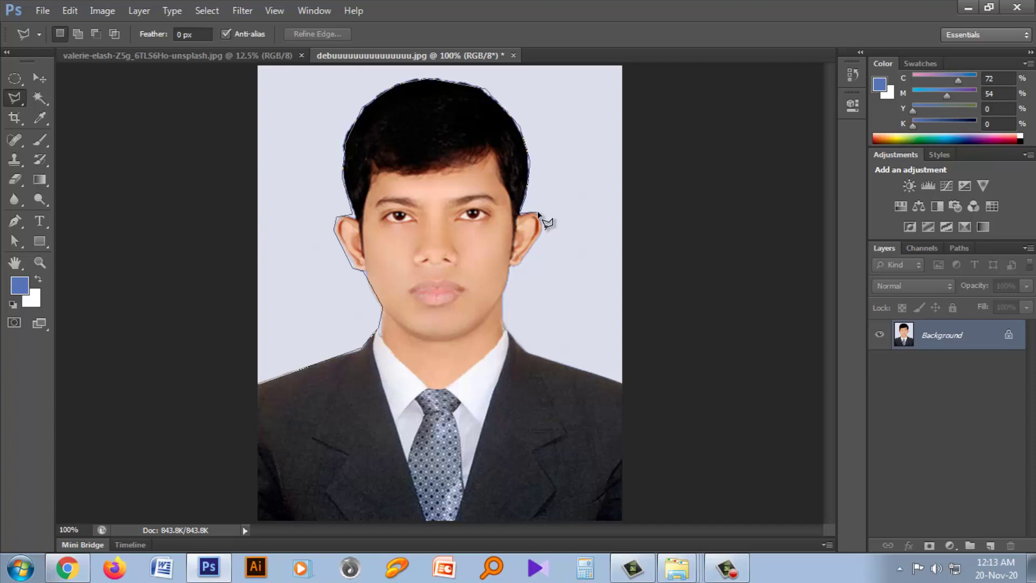
left_click(537, 214)
left_click(544, 227)
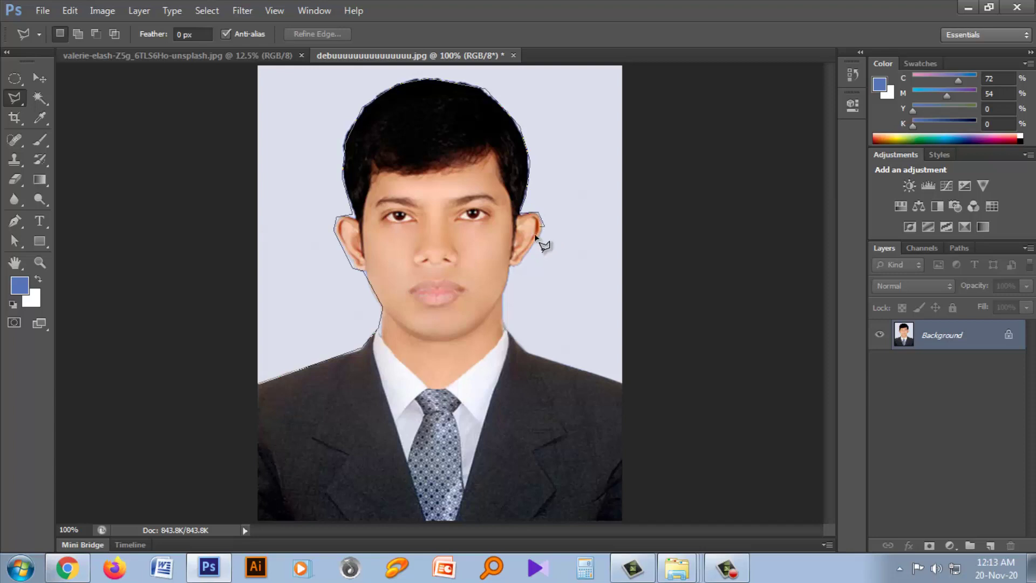
left_click(510, 265)
left_click(504, 318)
left_click(523, 348)
left_click(623, 382)
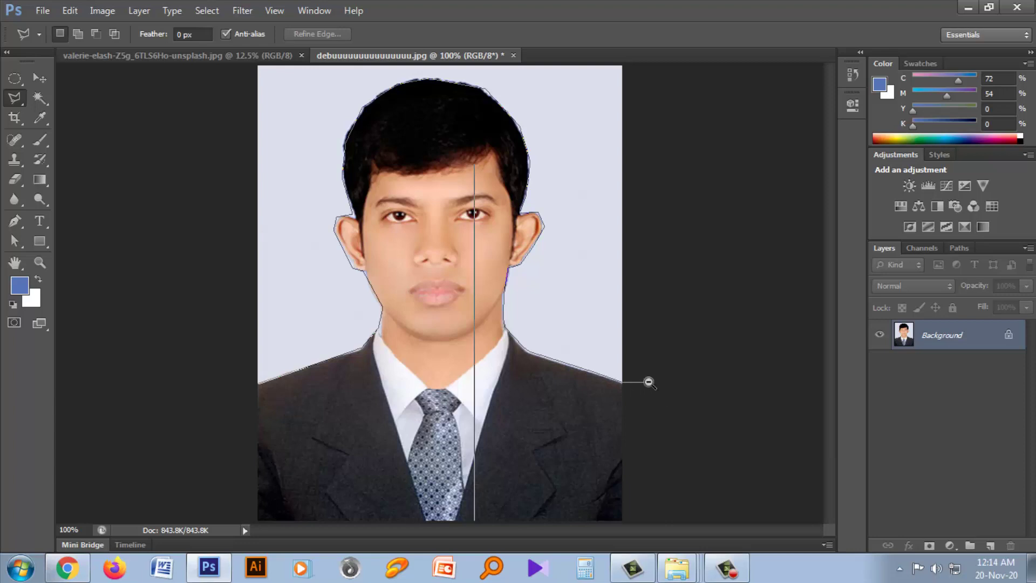
- Carry the outline around outside the canvas edges and close it at the start point
key("ctrl+minus")
left_click(656, 358)
left_click(638, 120)
left_click(326, 103)
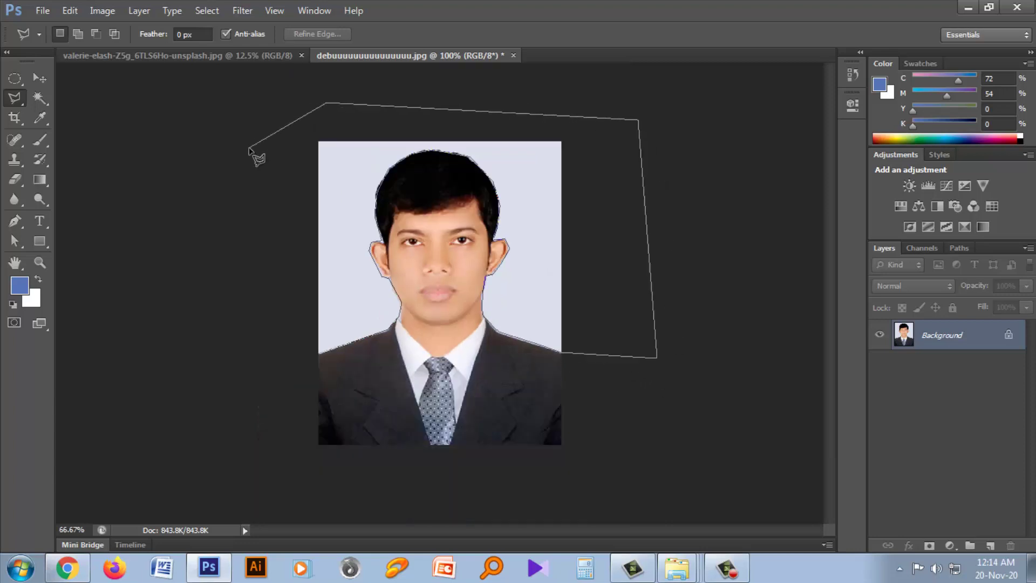
left_click(249, 146)
left_click(243, 326)
left_click(275, 389)
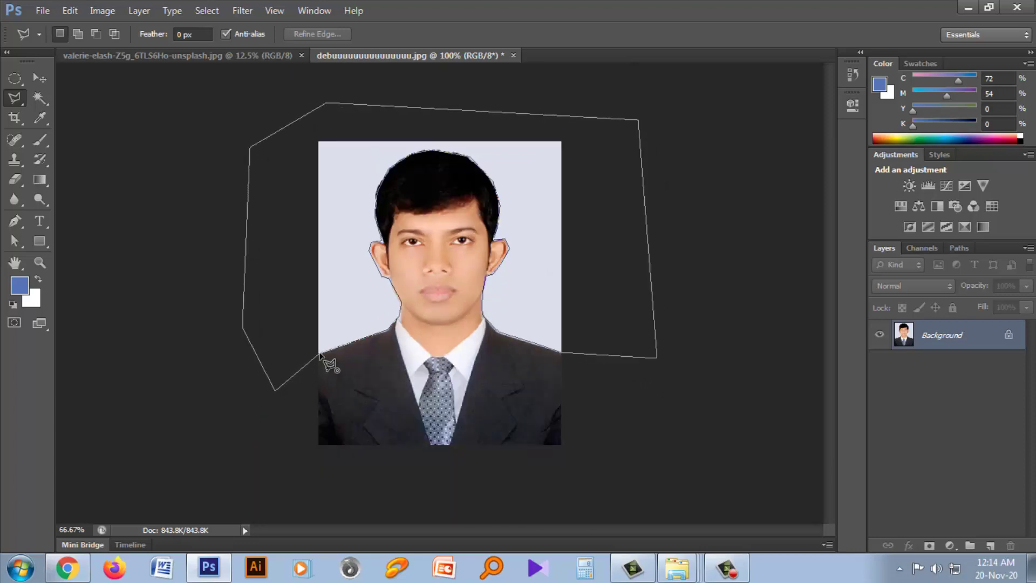
left_click(320, 355)
- Deselect the polygonal background selection with Ctrl+D and zoom out to 66.67%
key("ctrl+plus")
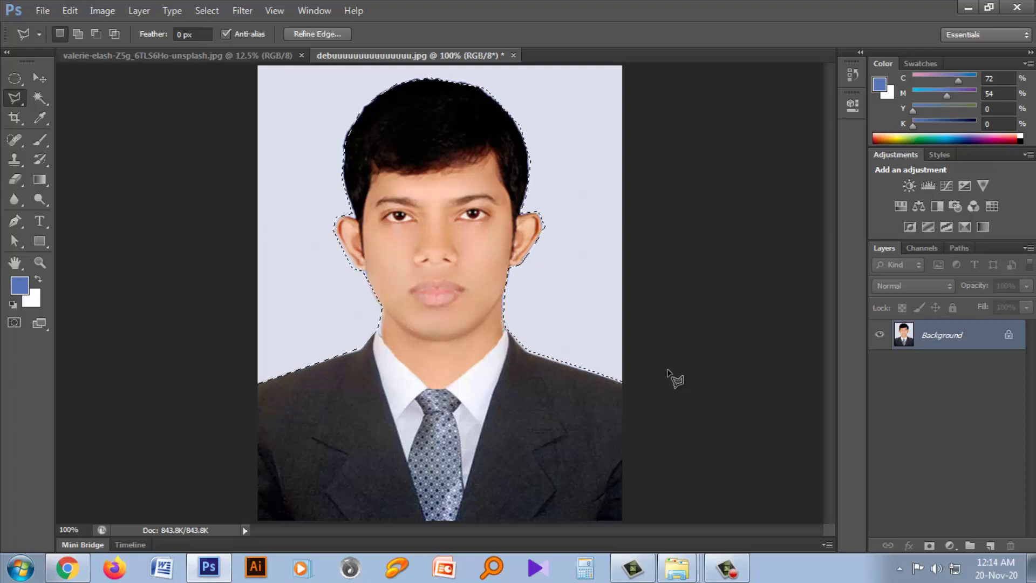
key("ctrl+d")
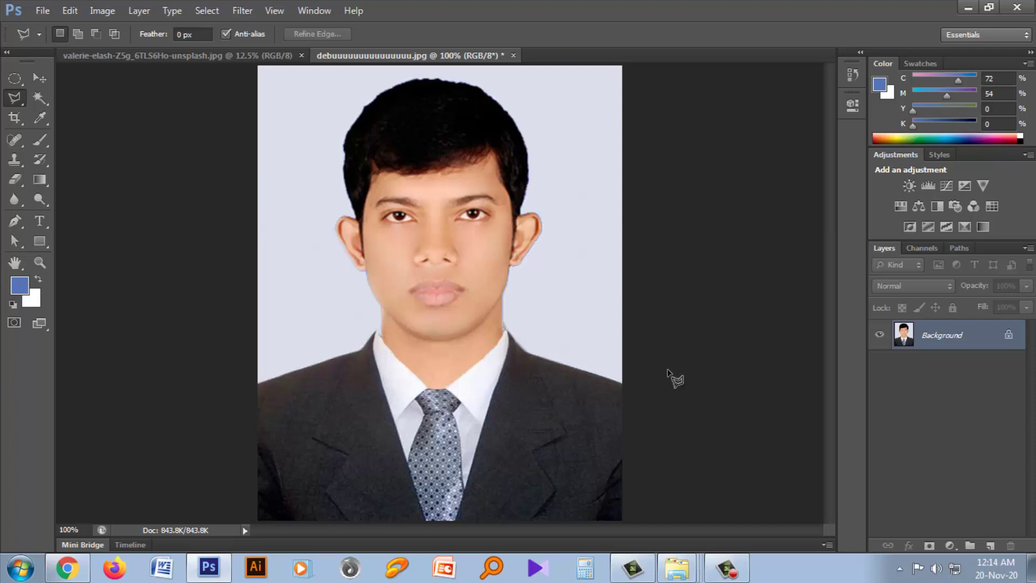
key("ctrl+minus")
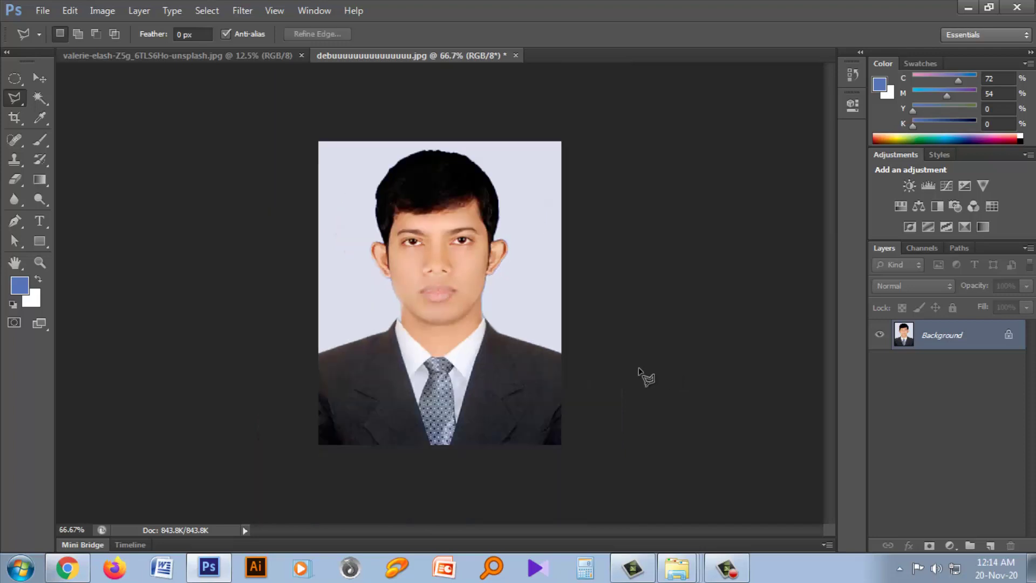
- Close a practice polygonal outline in the left background beside the ear, then deselect it
key("ctrl+plus")
key("ctrl+plus")
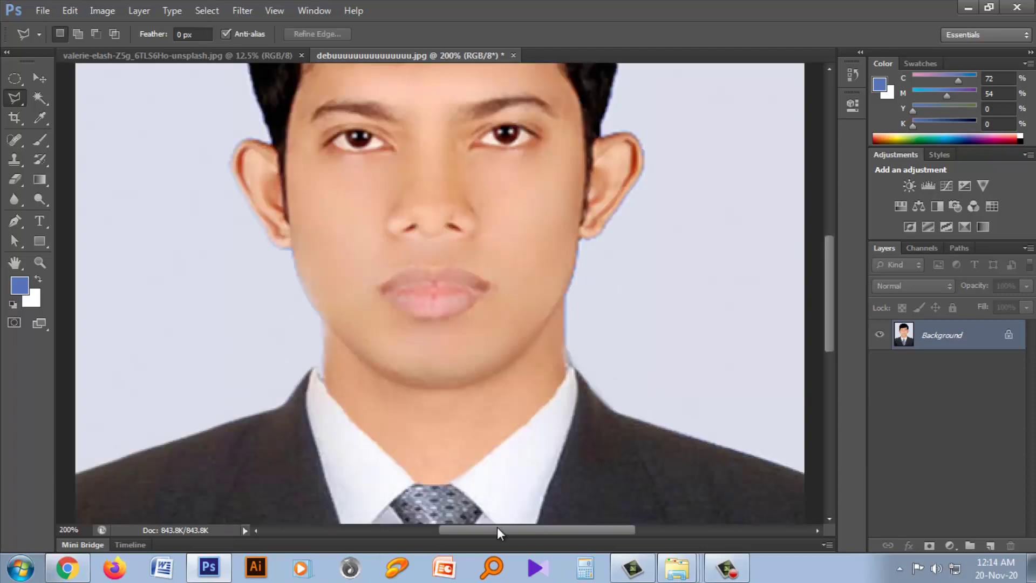
left_click_drag(497, 529, 431, 533)
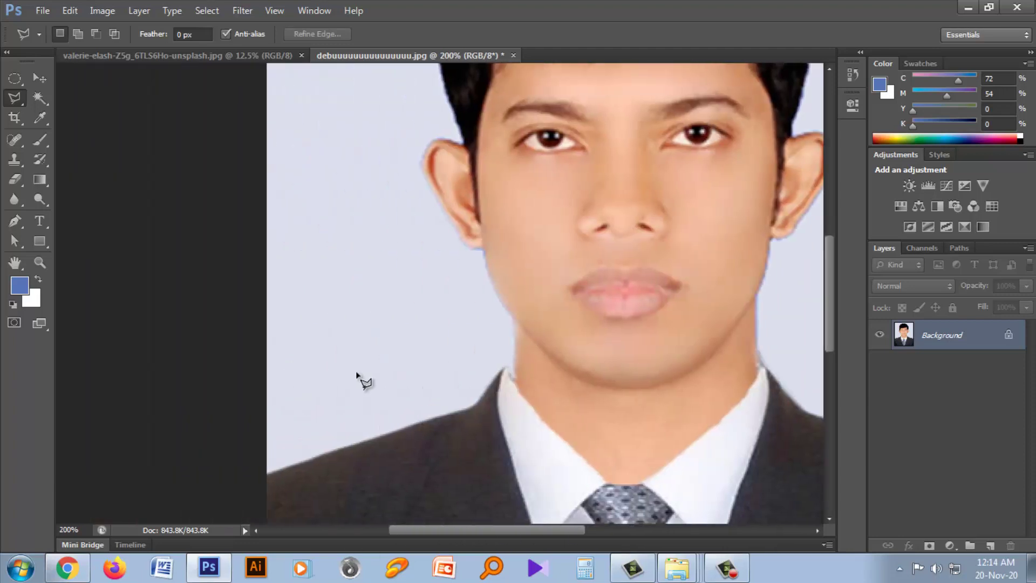
left_click(311, 393)
left_click(346, 246)
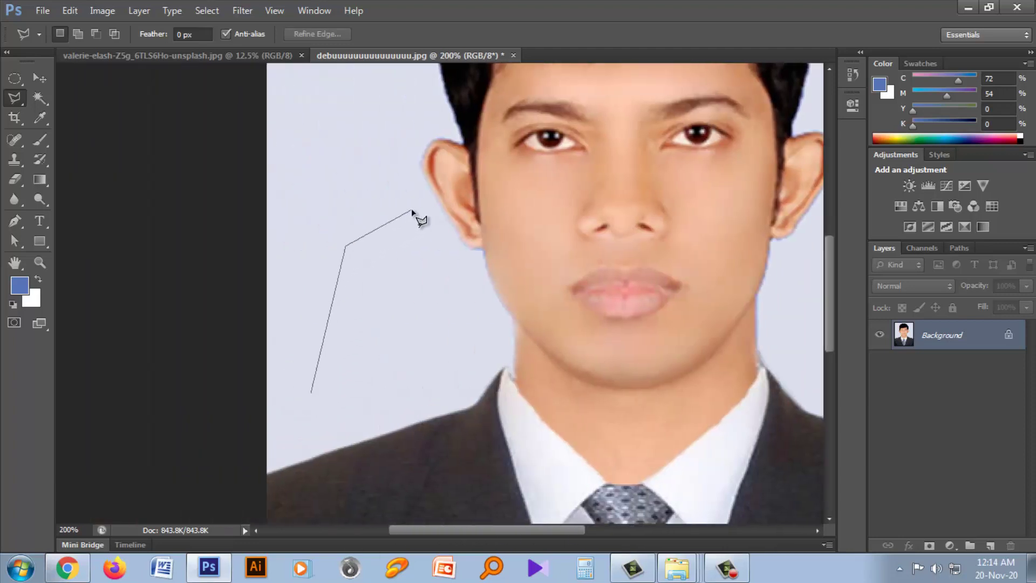
left_click(412, 209)
left_click(344, 154)
left_click(368, 130)
left_click(425, 173)
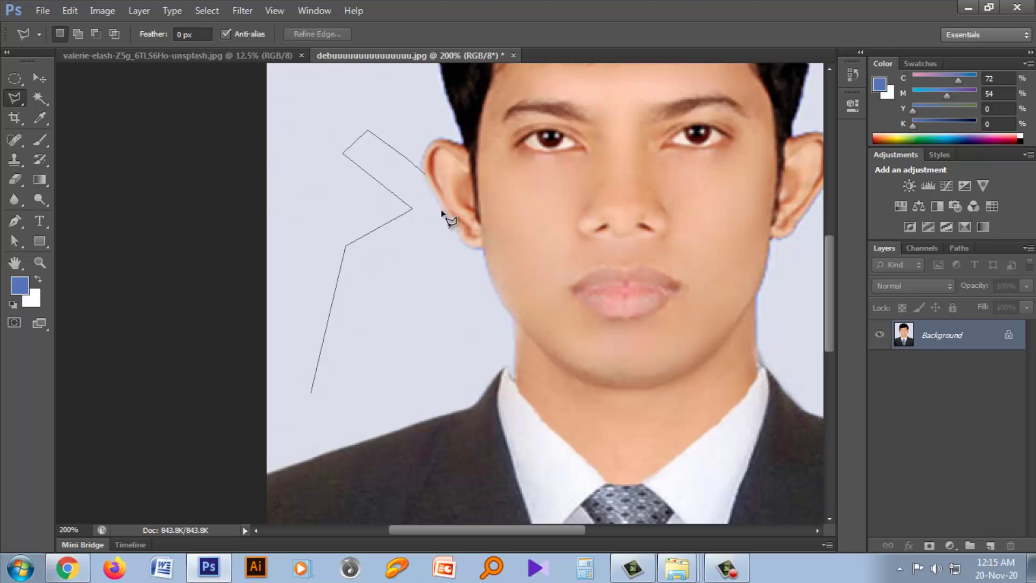
left_click(446, 226)
left_click(424, 302)
left_click(397, 353)
left_click(354, 393)
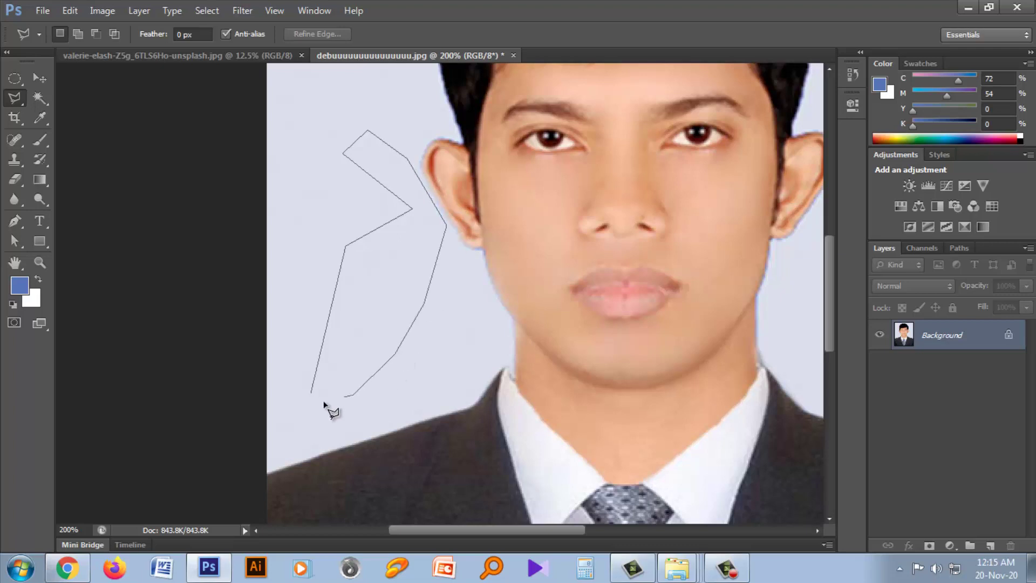
left_click(312, 395)
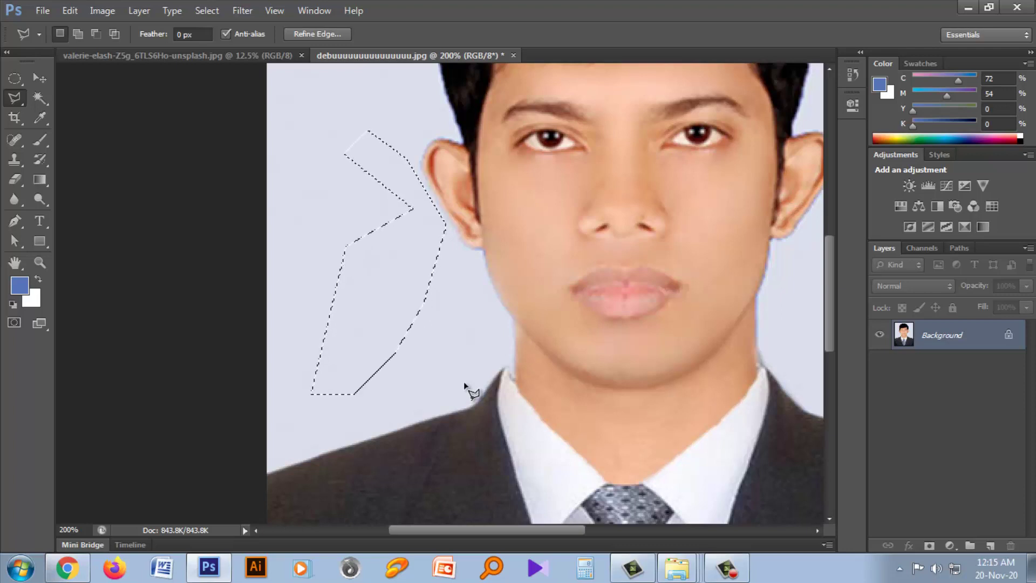
key("ctrl+d")
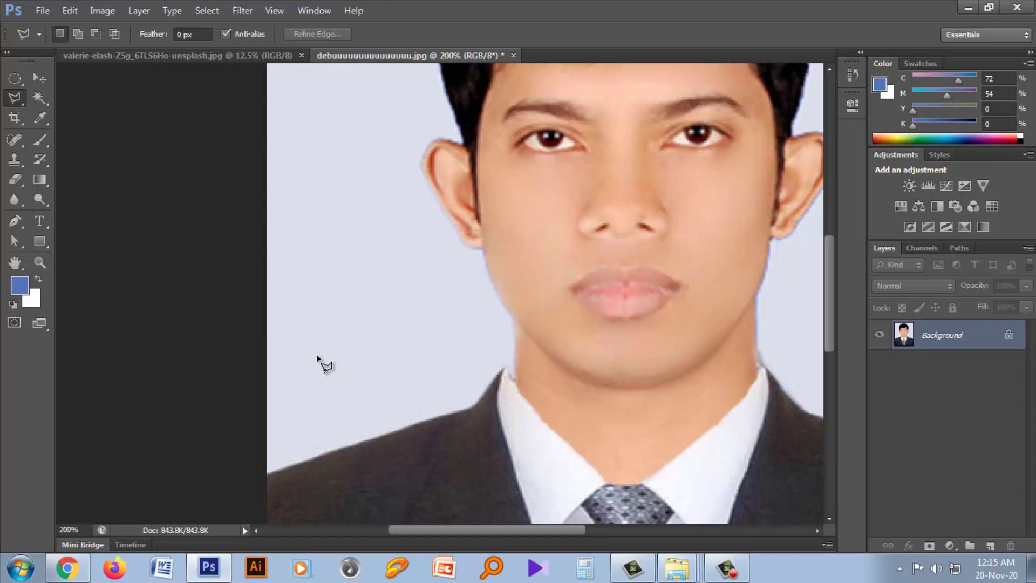
- Start another practice outline, remove its last corners with Backspace, and view the portrait at 100%
left_click(317, 355)
left_click(311, 146)
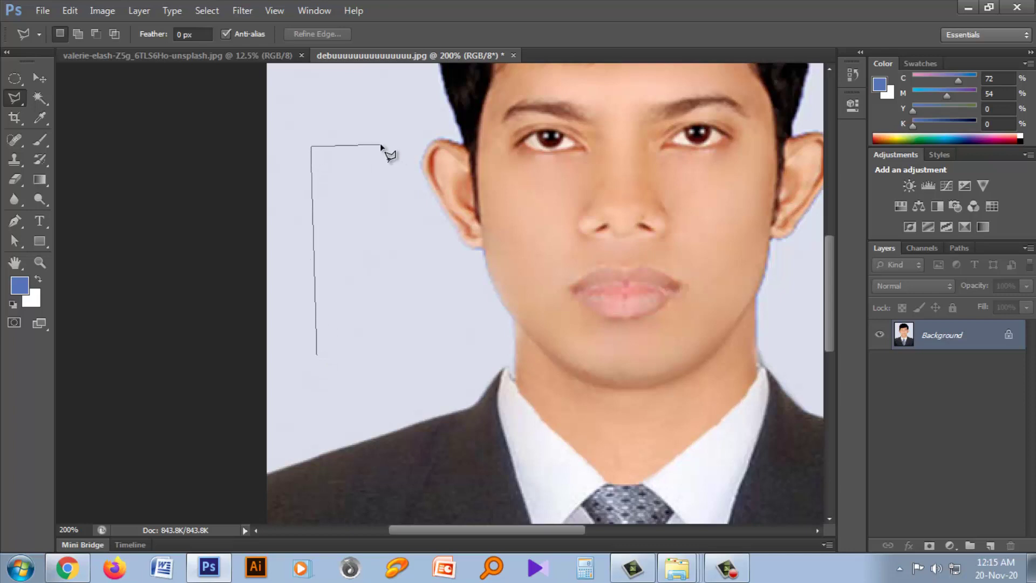
left_click(381, 145)
left_click(404, 345)
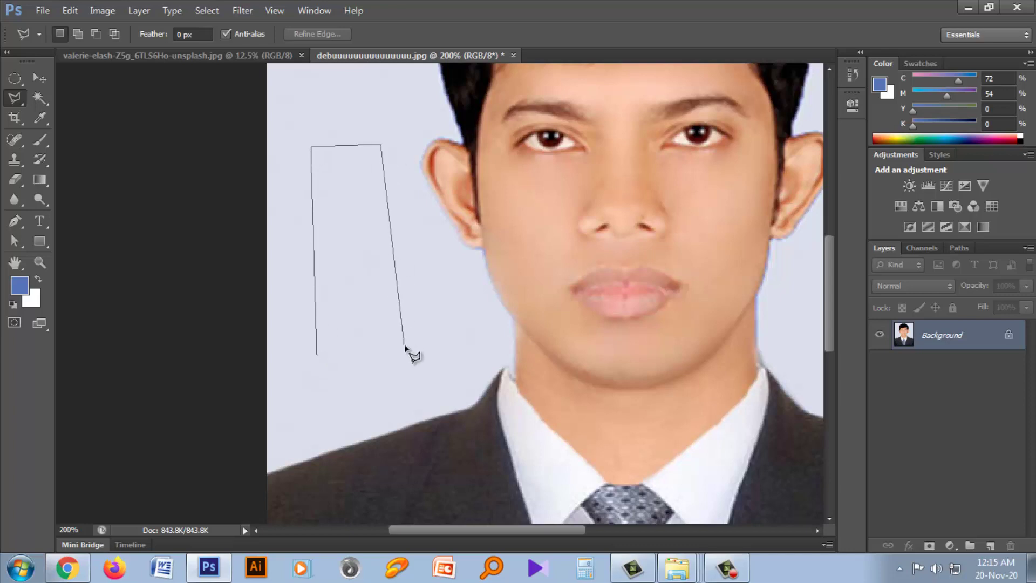
left_click(316, 405)
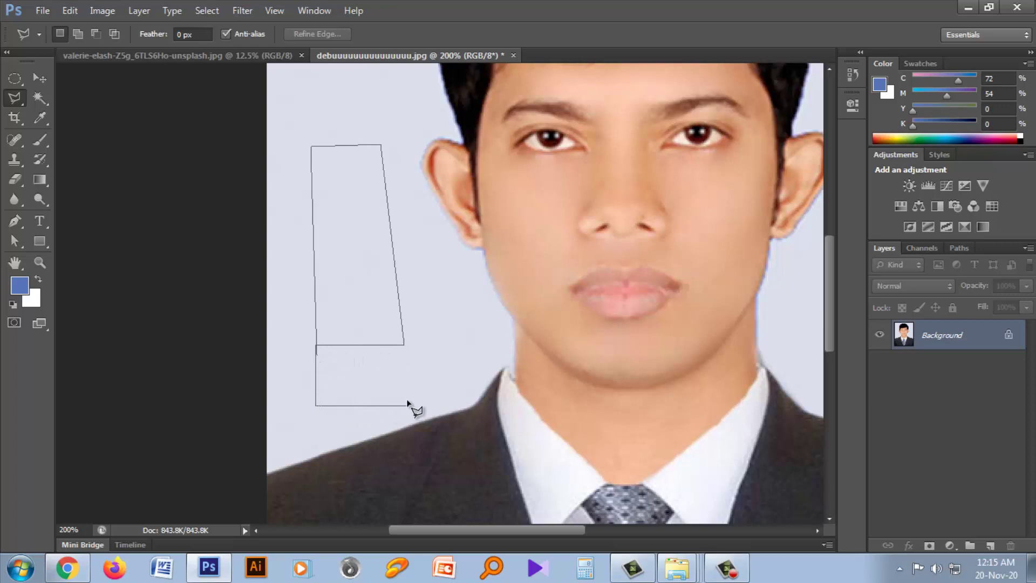
left_click(407, 405)
left_click(409, 342)
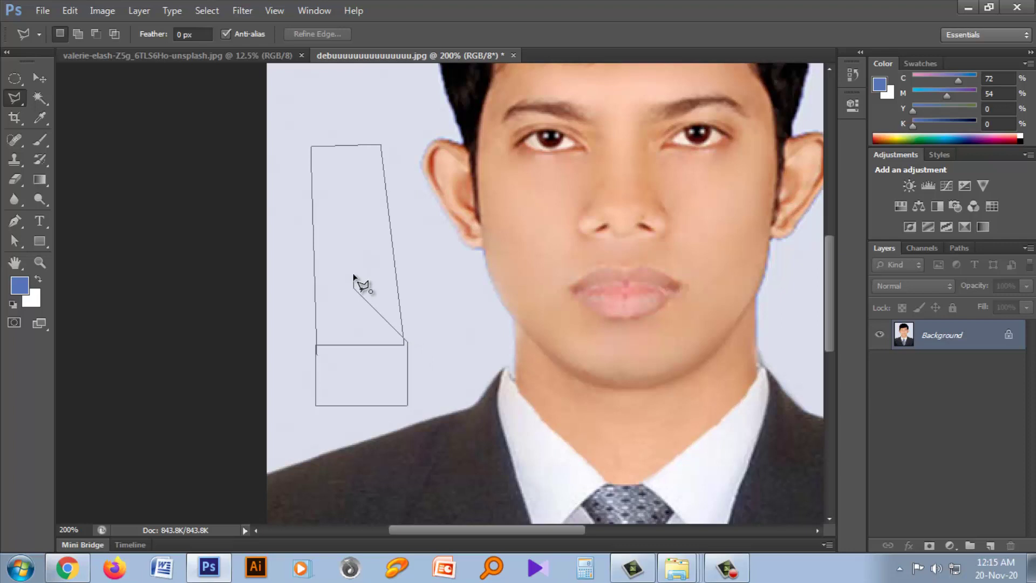
left_click(354, 288)
key("BackSpace")
key("BackSpace")
key("BackSpace")
key("BackSpace")
key("BackSpace")
key("BackSpace")
key("BackSpace")
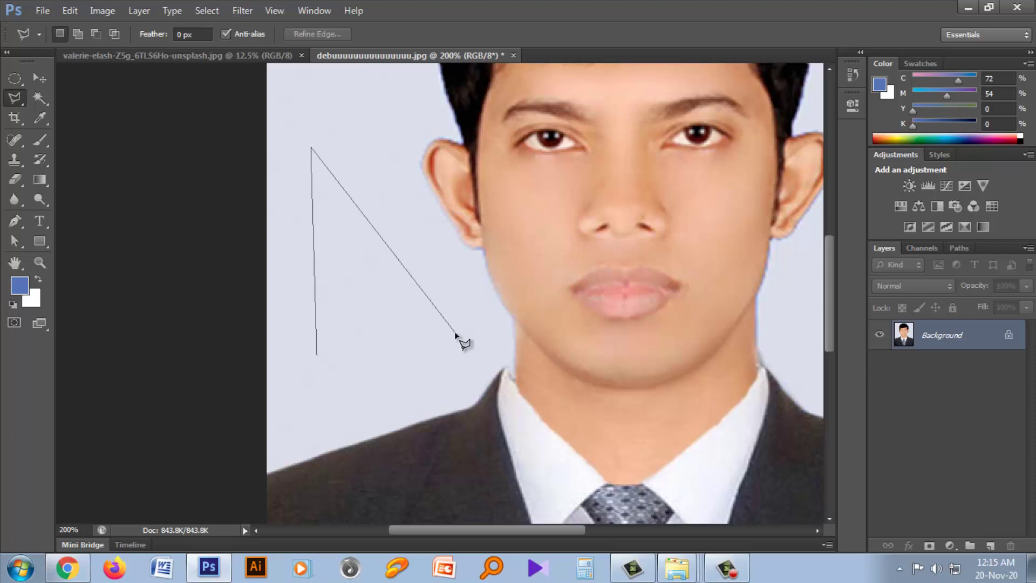
key("BackSpace")
key("BackSpace")
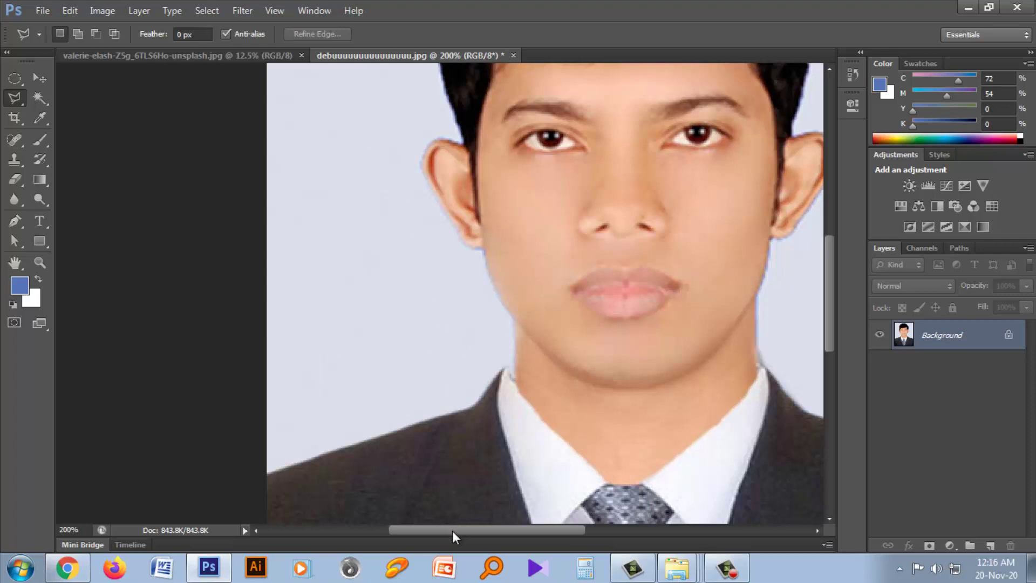
left_click_drag(452, 530, 484, 530)
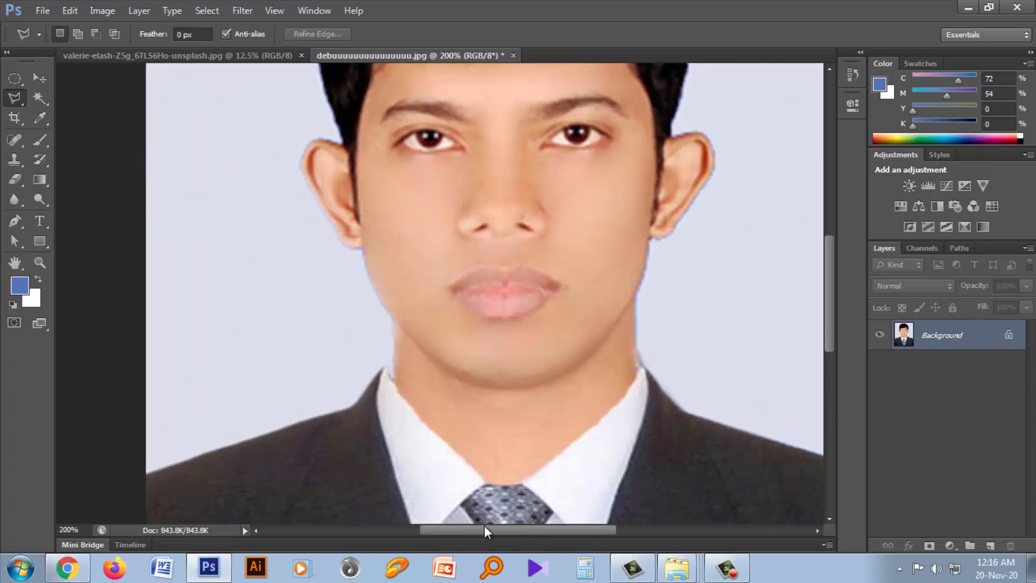
key("ctrl+minus")
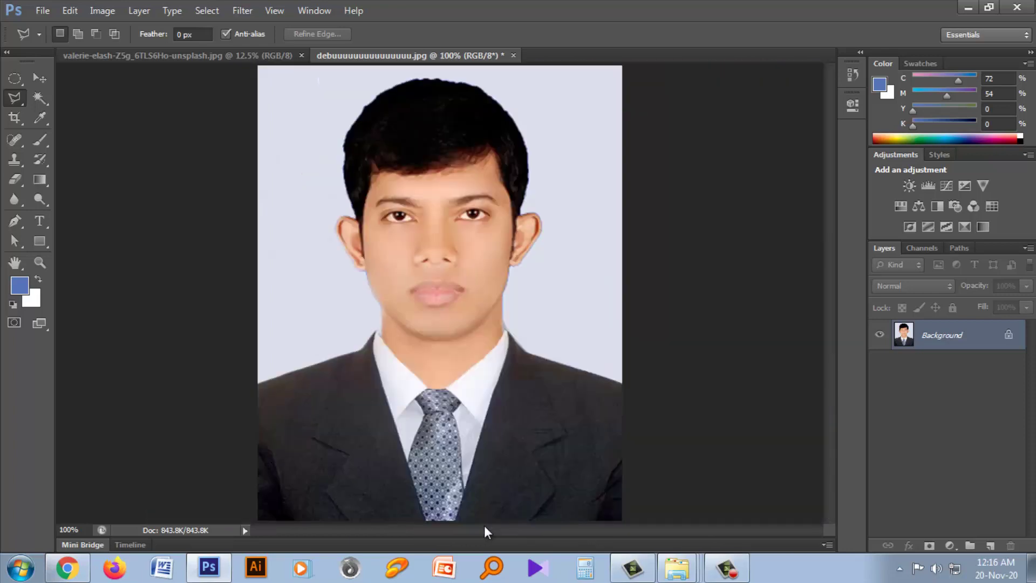
- Switch to the Magnetic Lasso Tool and start tracing at the left shoulder edge
right_click(15, 99)
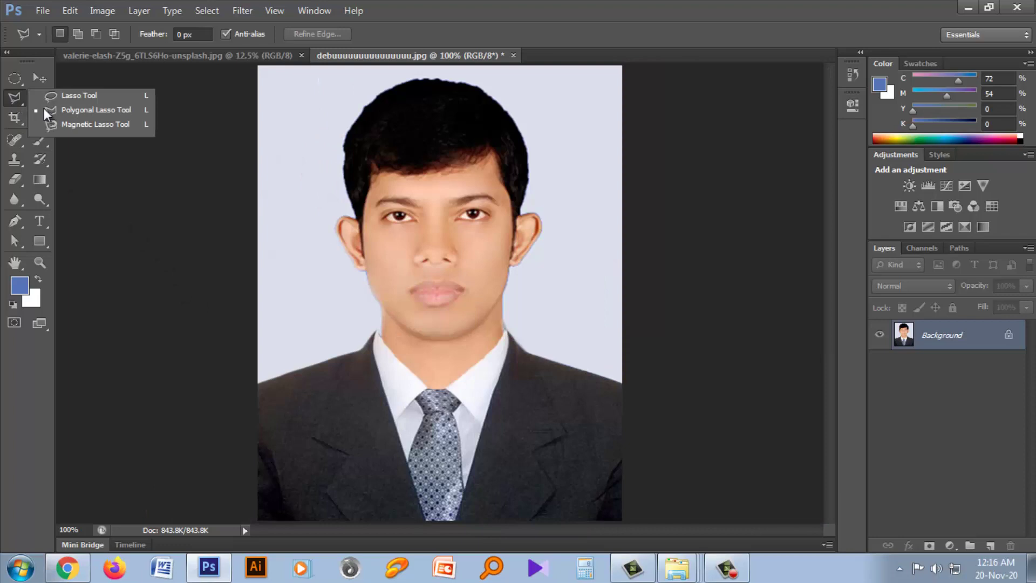
left_click(87, 124)
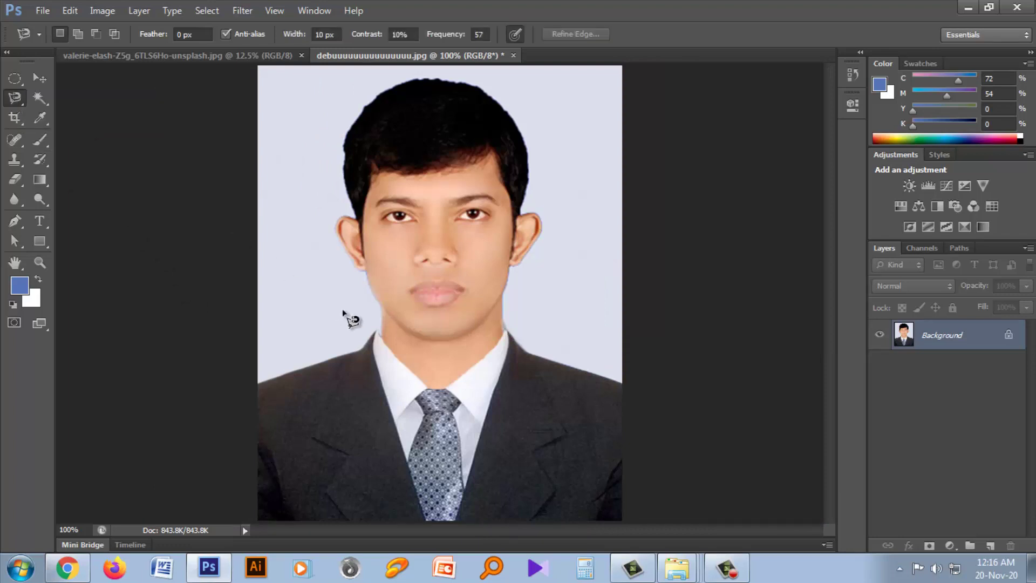
key("ctrl+plus")
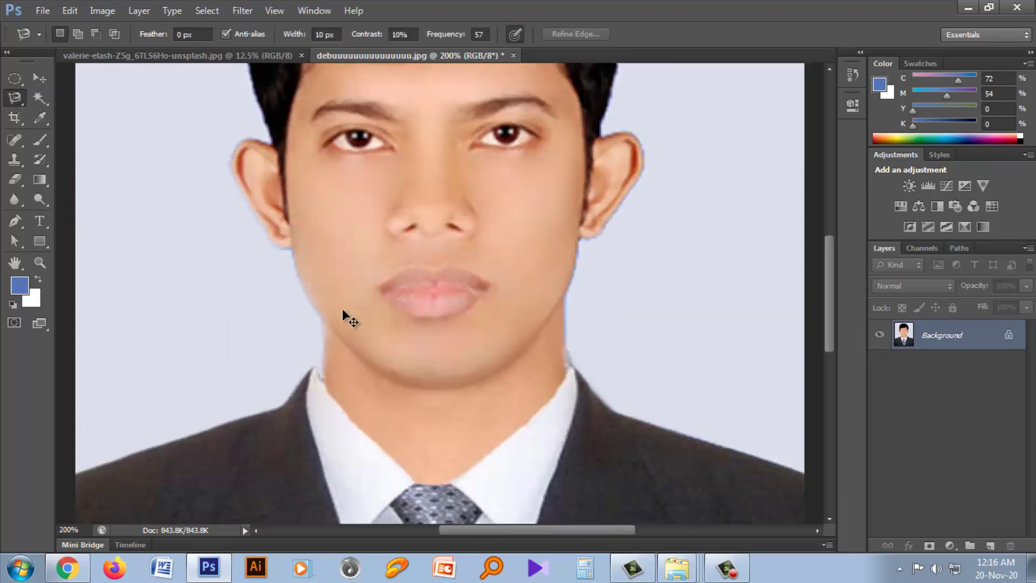
key("ctrl+minus")
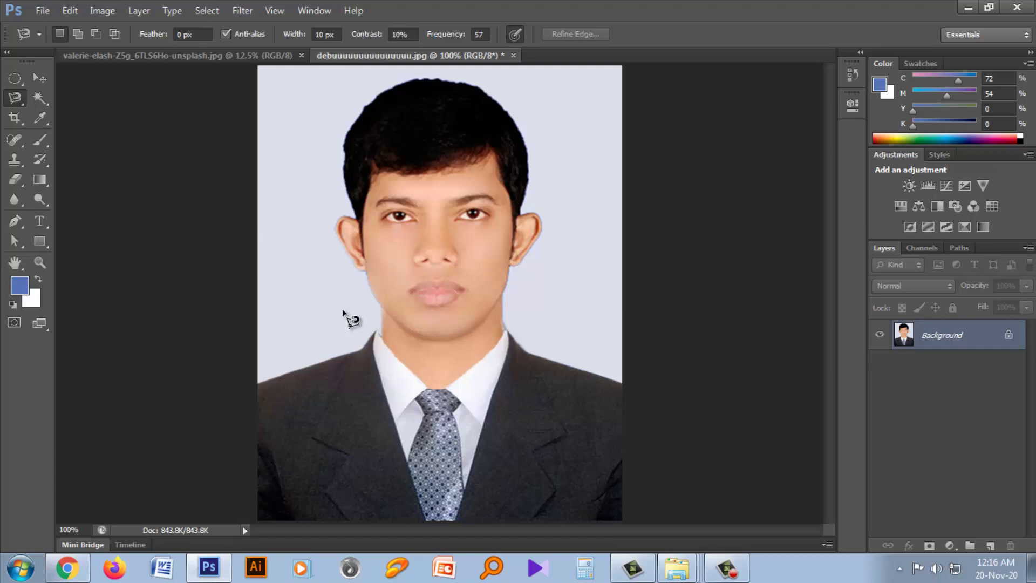
left_click(259, 384)
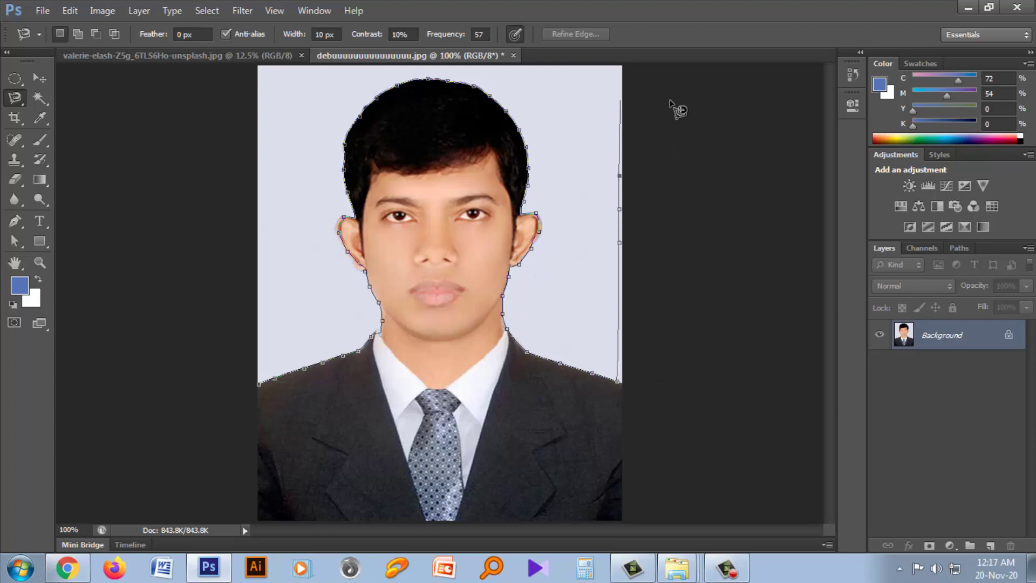
- Close the Magnetic Lasso path at its start point and zoom in and out to check it
key("ctrl+minus")
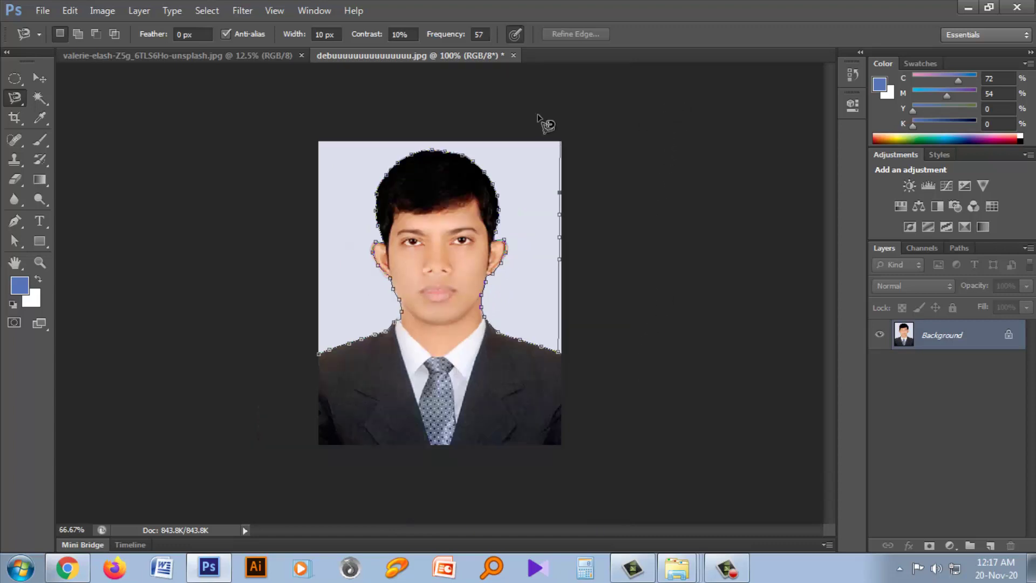
left_click(319, 354)
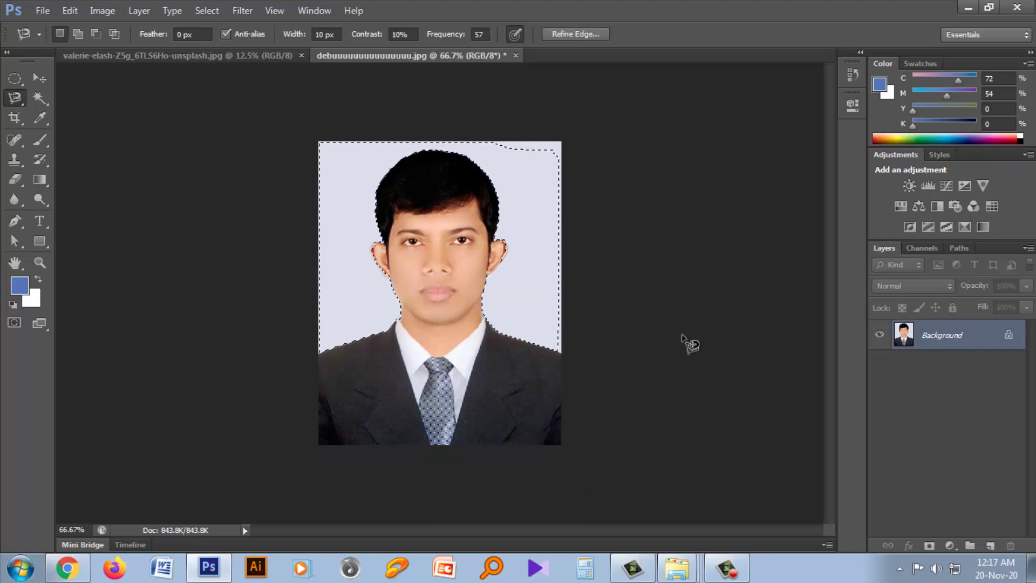
key("ctrl+plus")
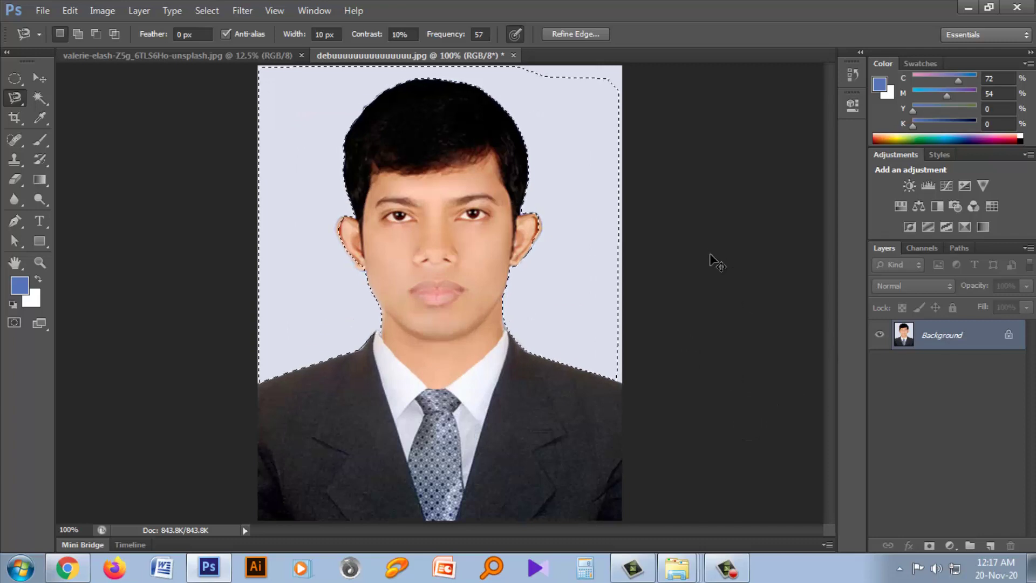
key("ctrl+minus")
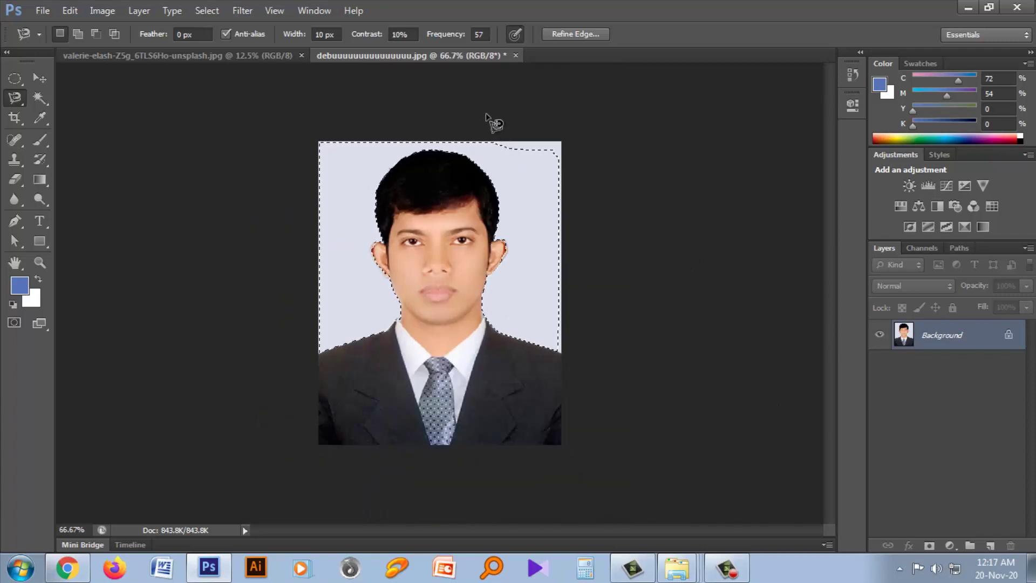
- Add rectangular marquee areas at the top-right corner and along the right and left edges to the selection
left_click(19, 79)
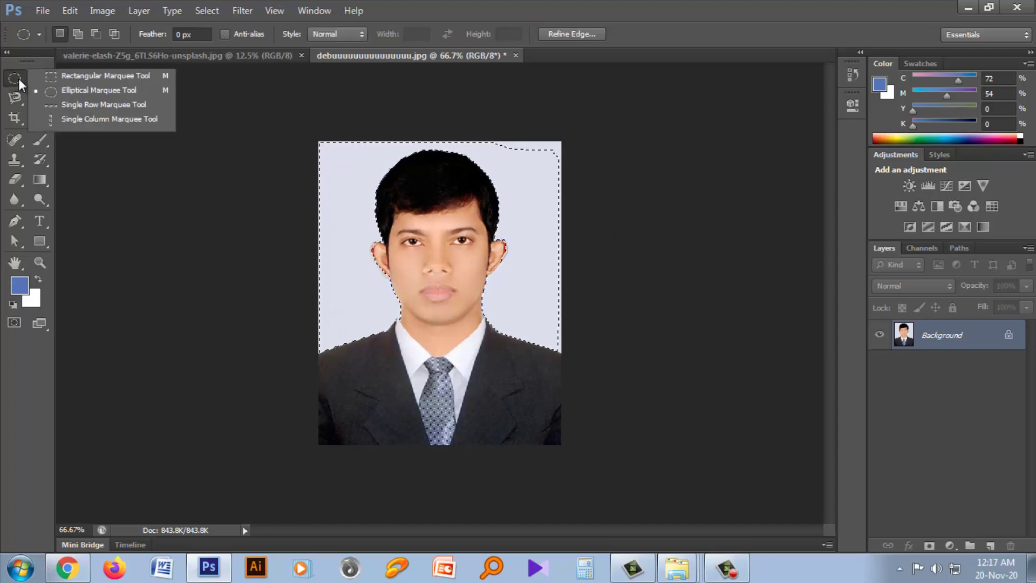
left_click(74, 77)
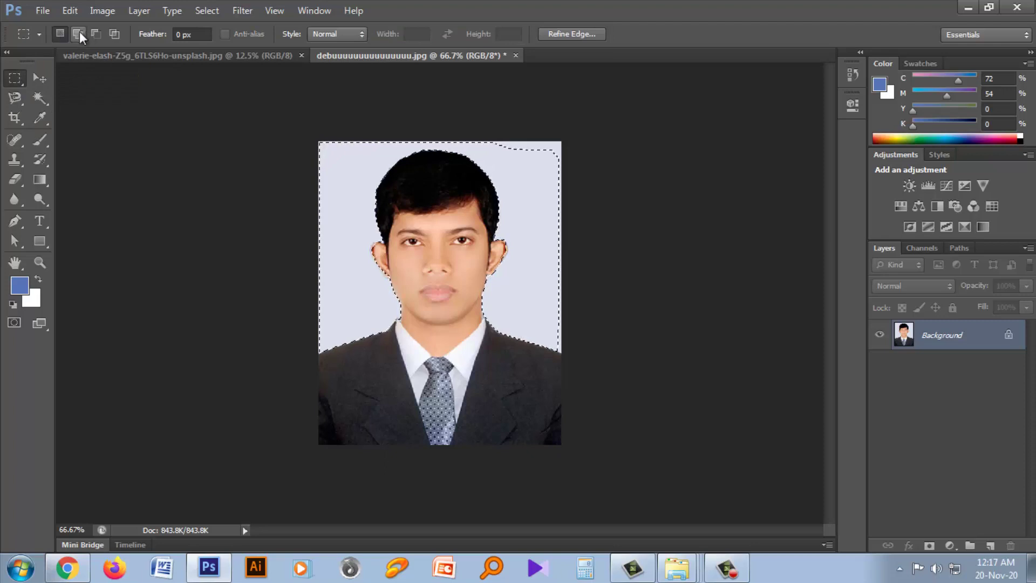
left_click(78, 33)
left_click_drag(485, 121, 580, 163)
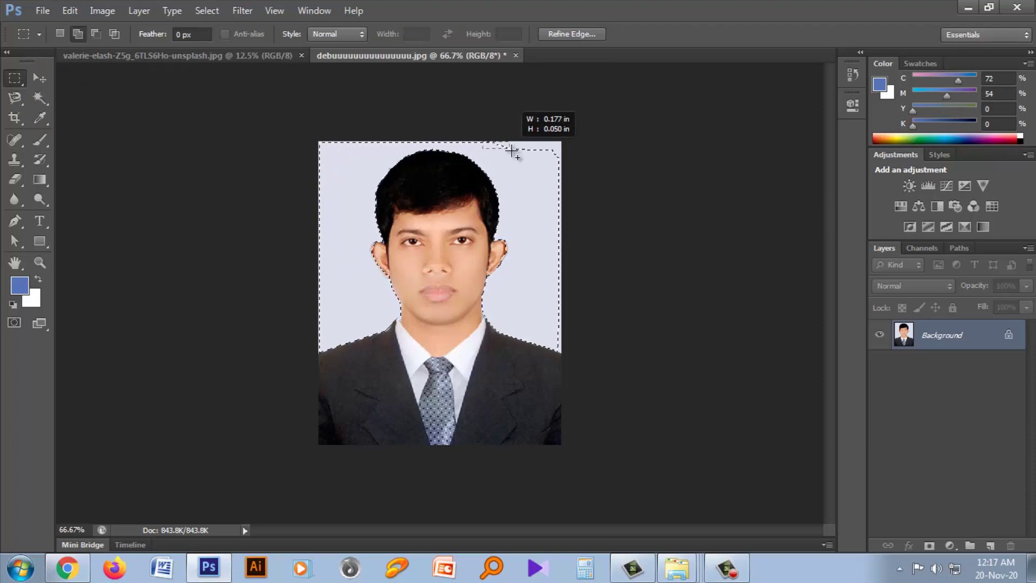
left_click_drag(553, 129, 607, 345)
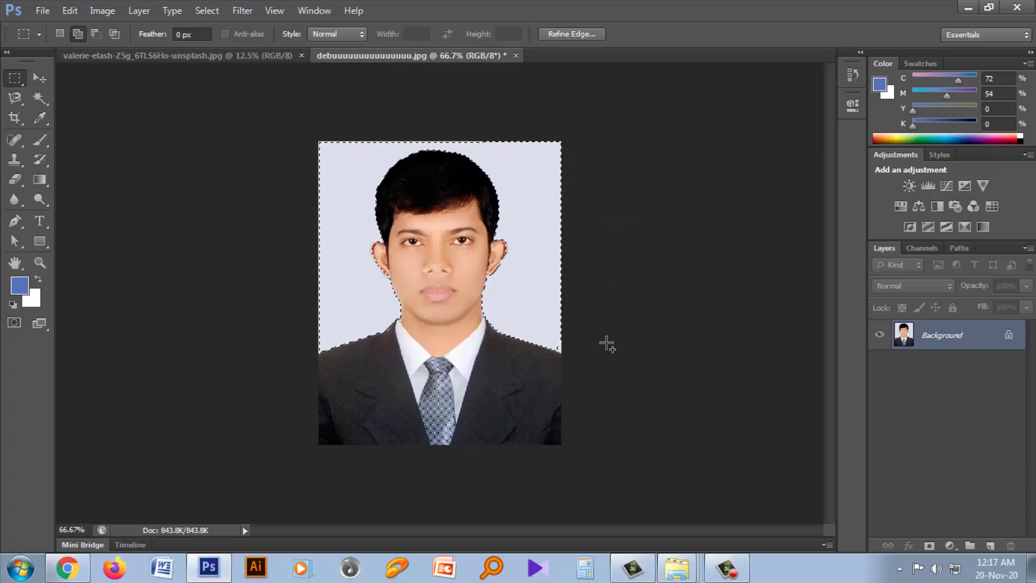
left_click_drag(317, 128, 337, 335)
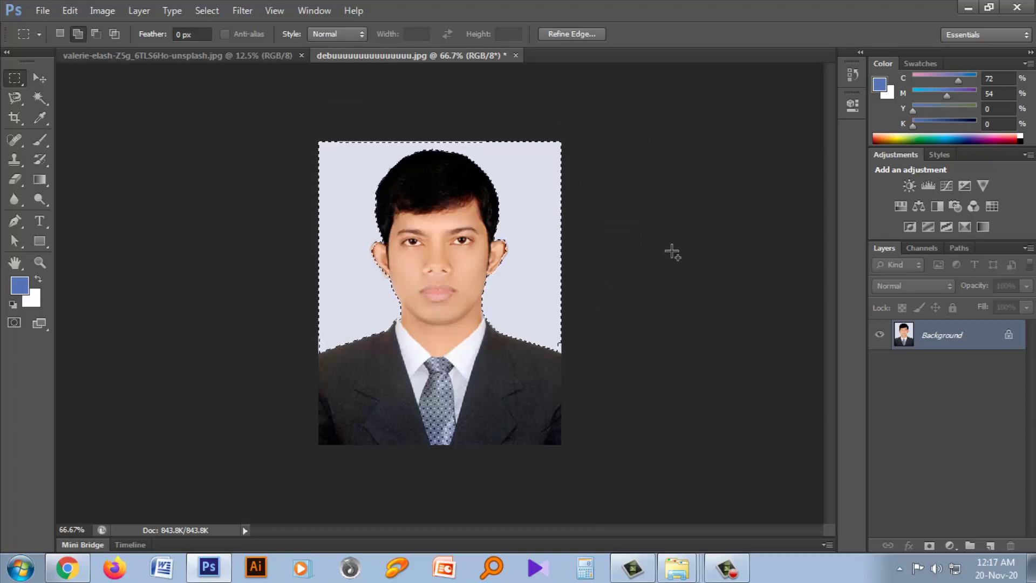
key("ctrl+plus")
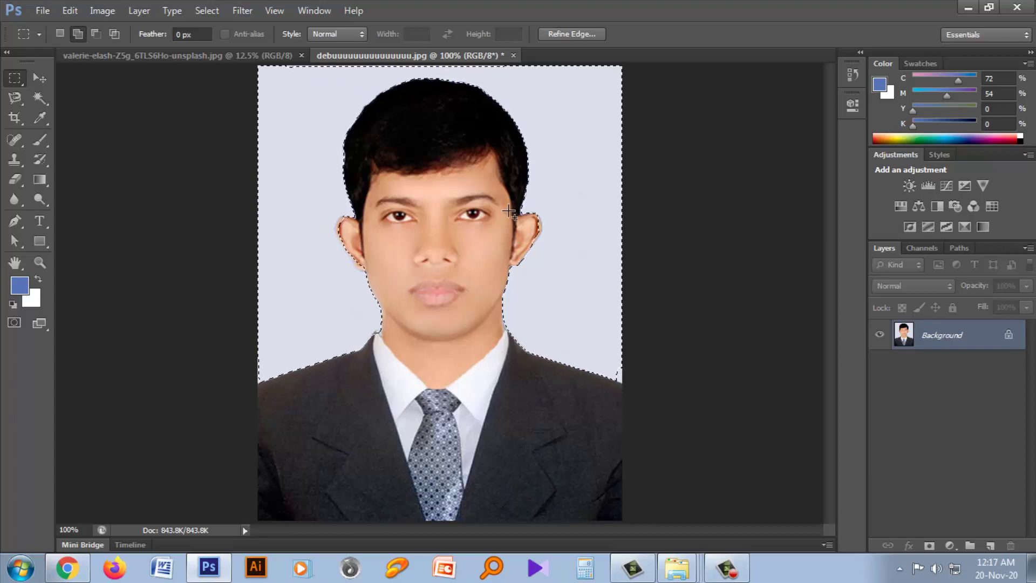
- On the valerie-elash photo, trace a Magnetic Lasso path from the bottom edge around her hair and shoulders
left_click(160, 49)
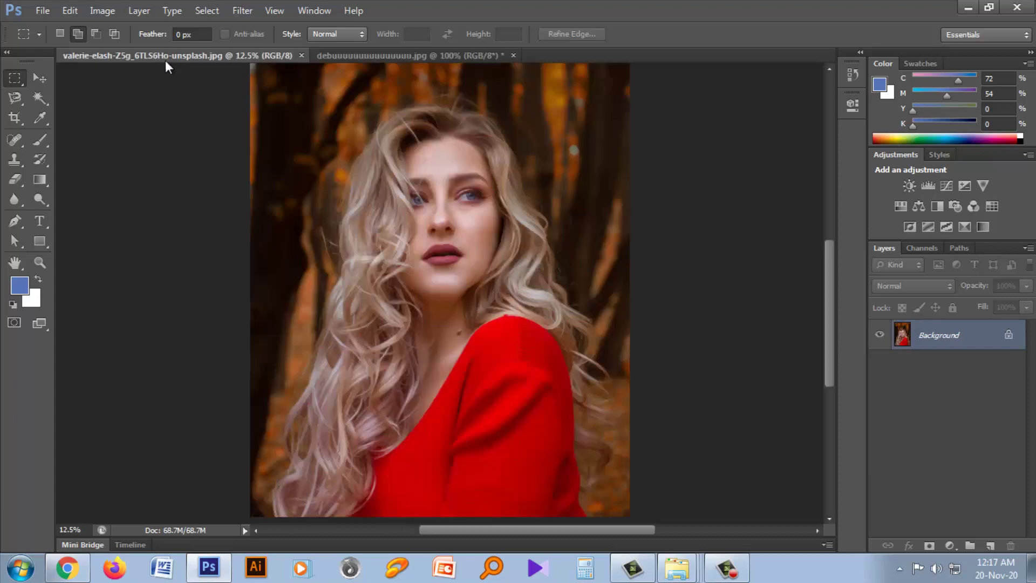
left_click(16, 100)
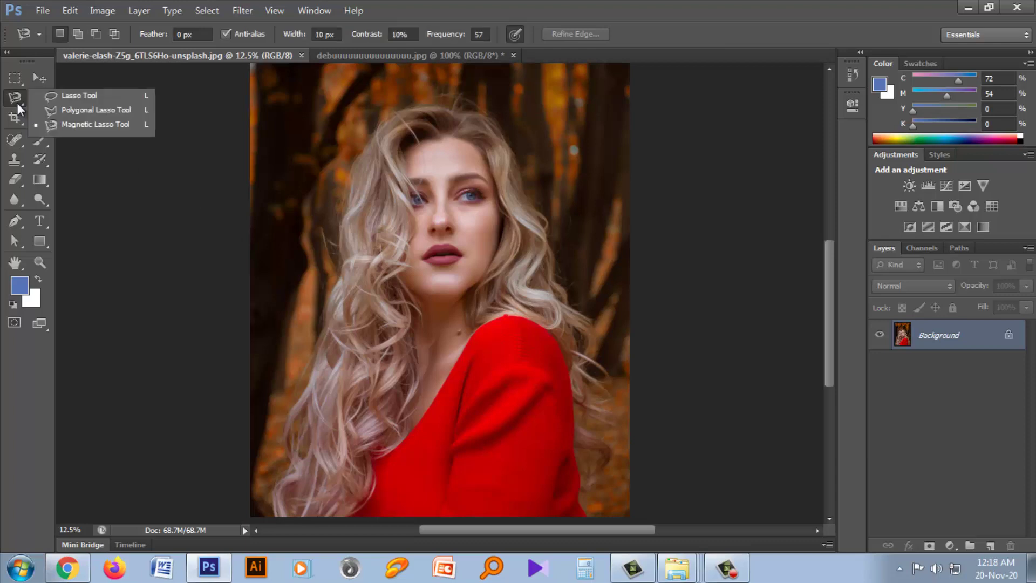
left_click(68, 125)
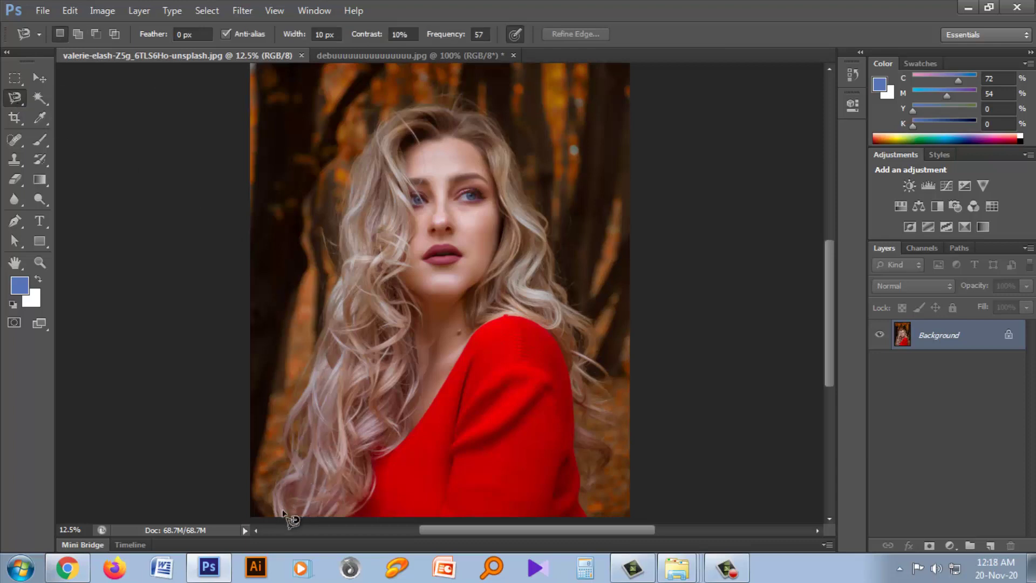
left_click(275, 515)
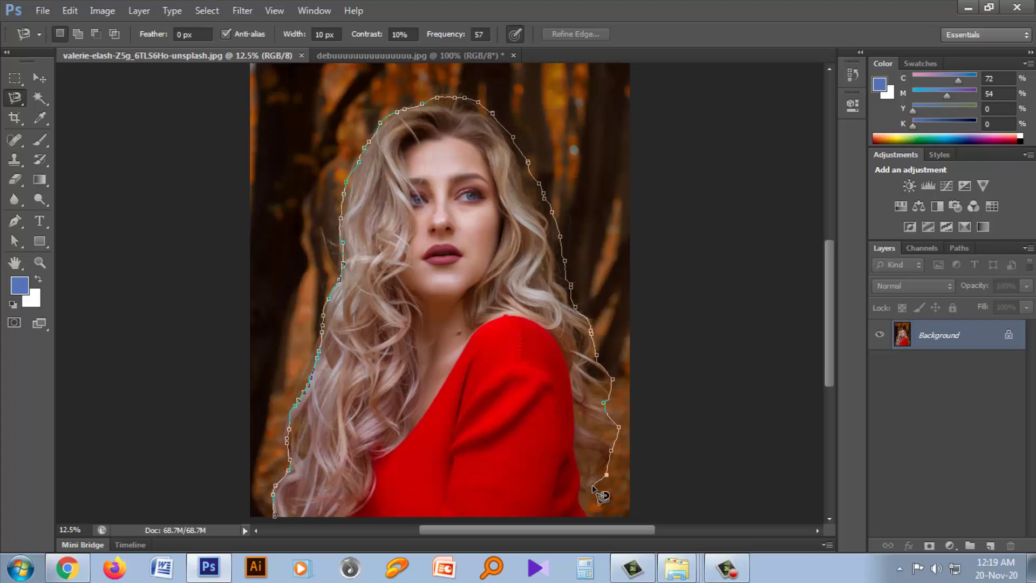
left_click(728, 565)
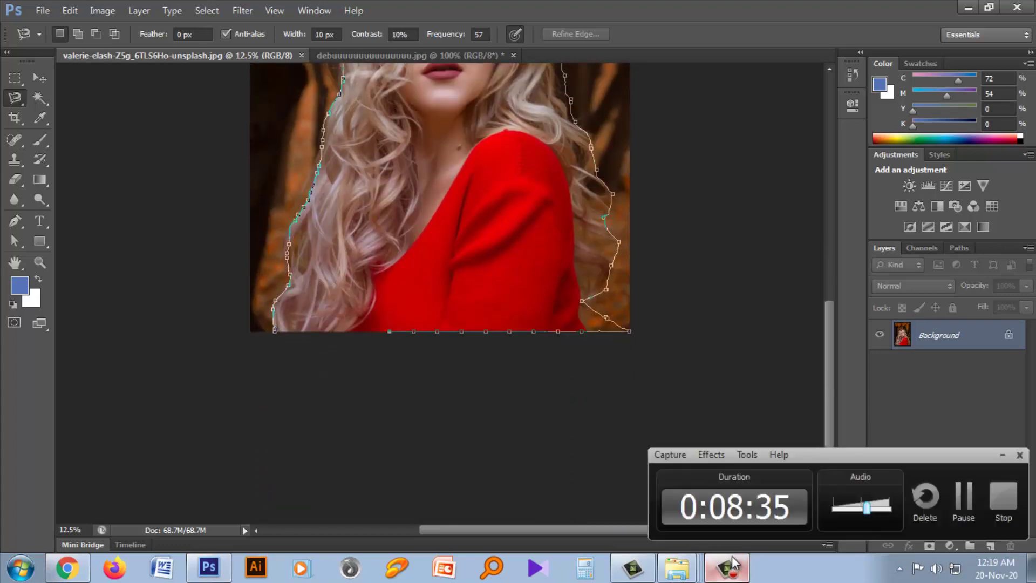